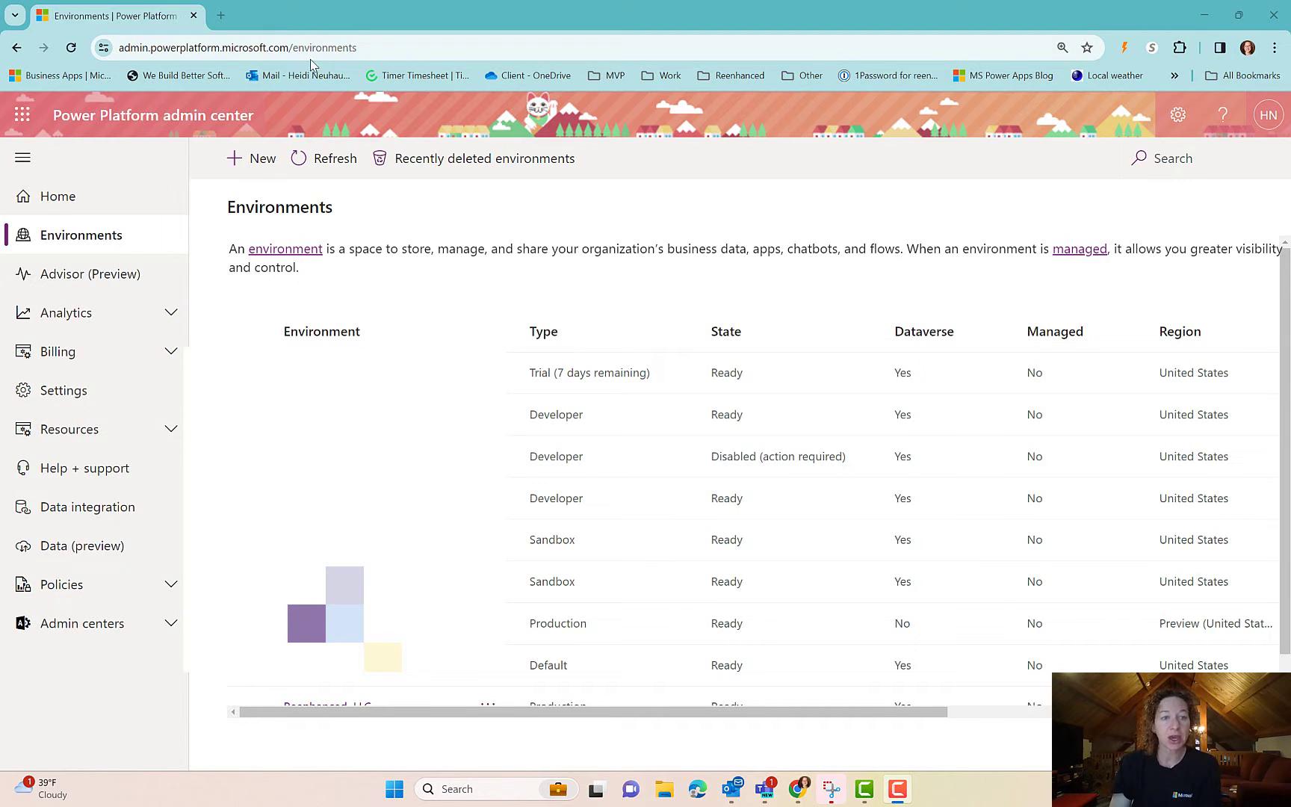
Step: Open the Settings page of the Customer Service Trial environment from the Environments list
left_click(66, 239)
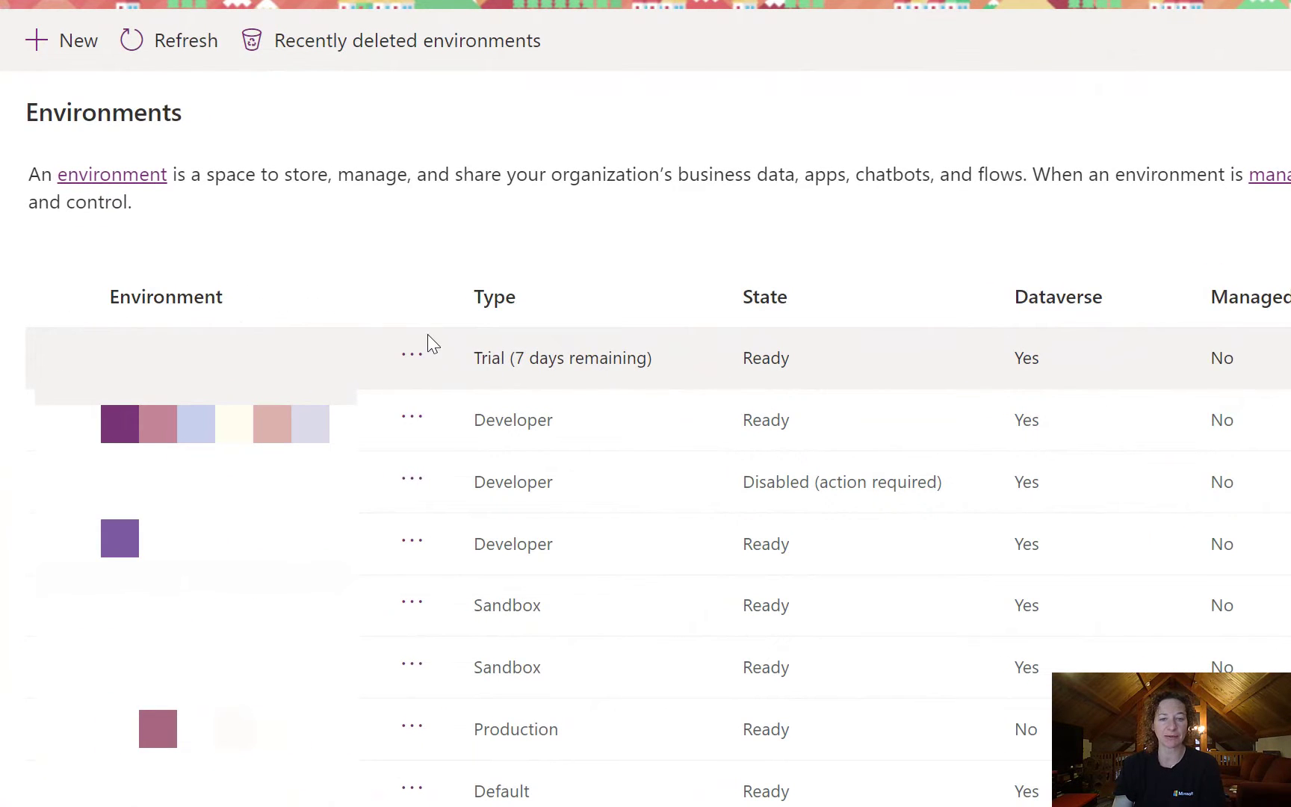
left_click(412, 364)
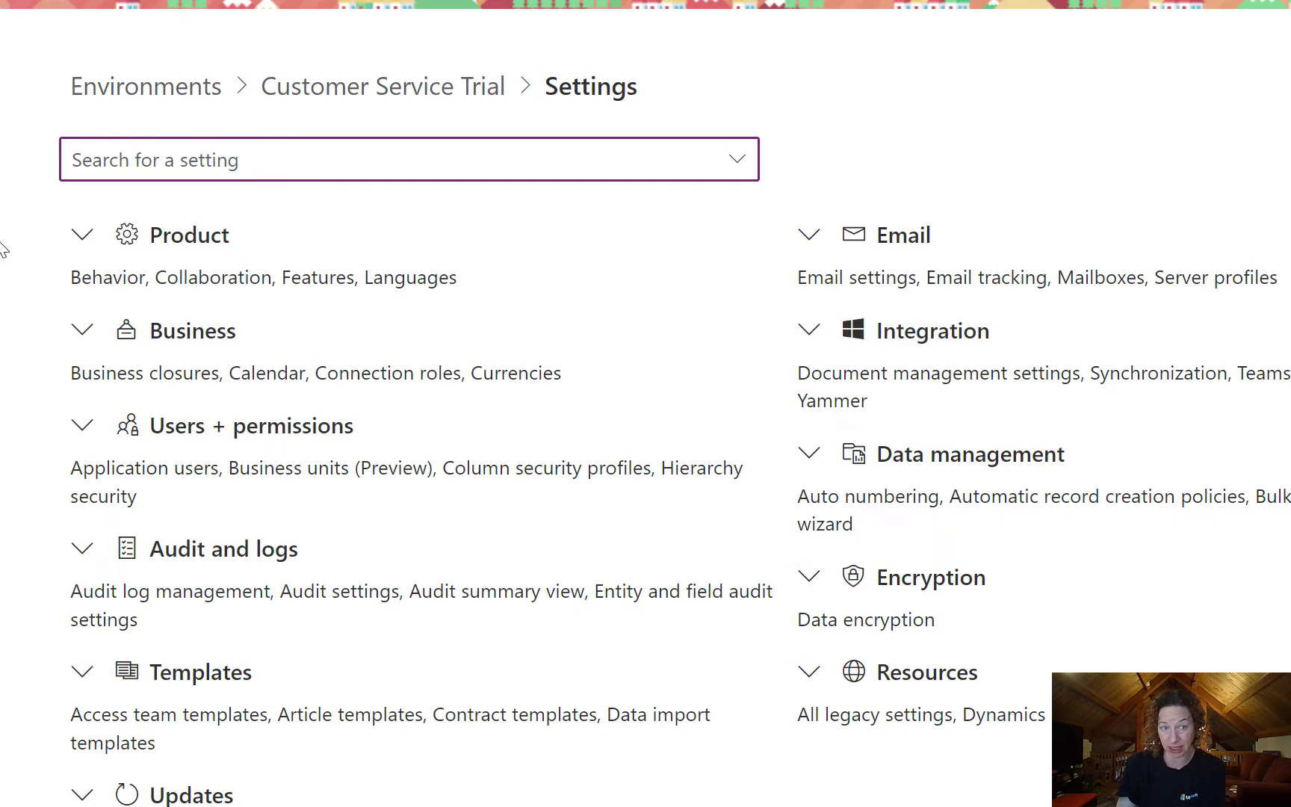
Step: Expand the Product category and open the trial environment's Features page
left_click(81, 235)
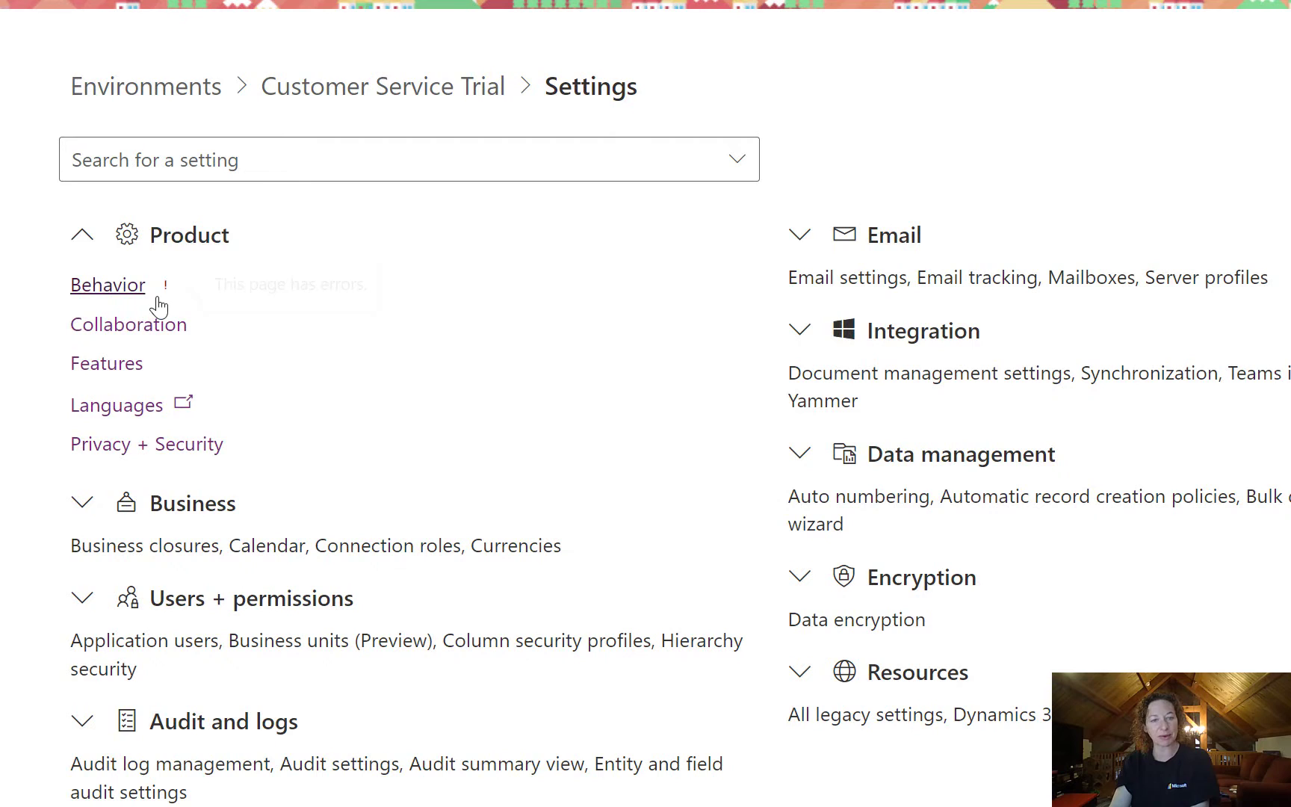
left_click(107, 365)
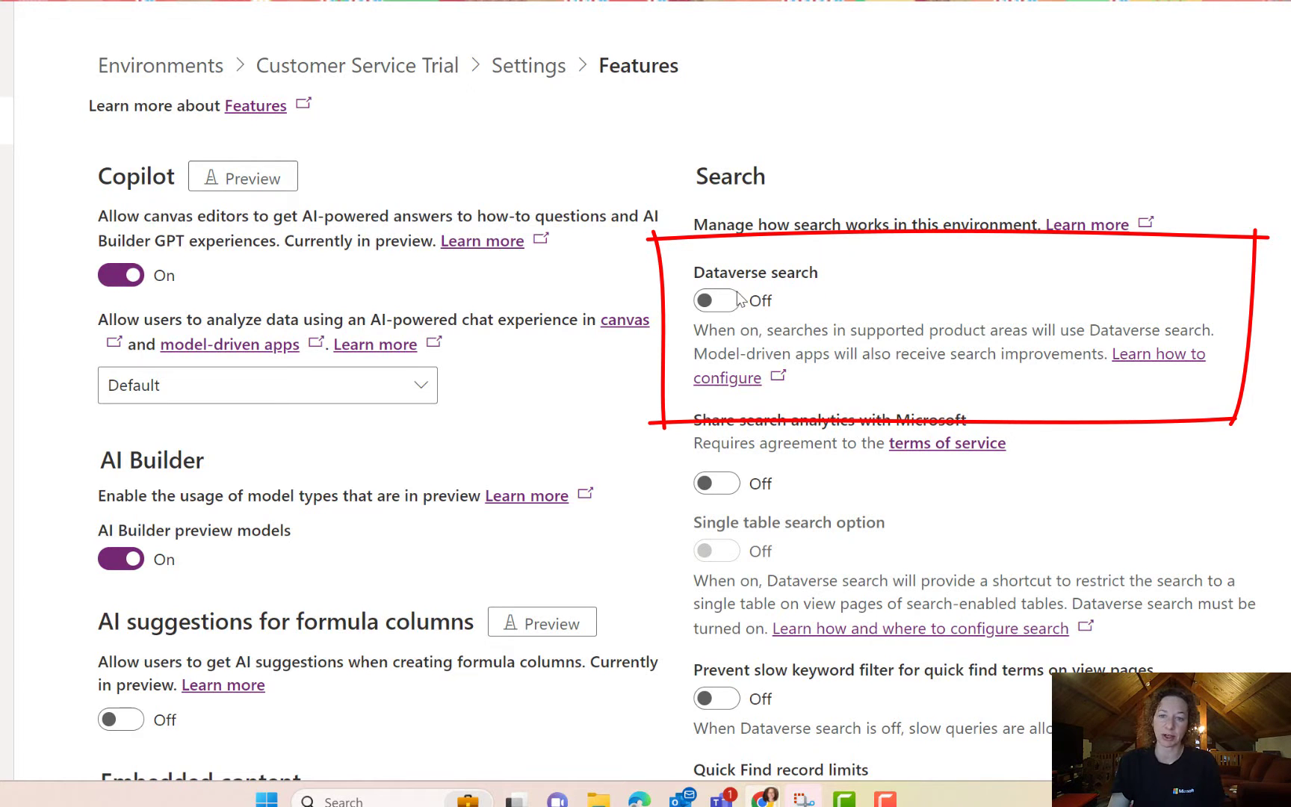
scroll(371, 338, "down", 3)
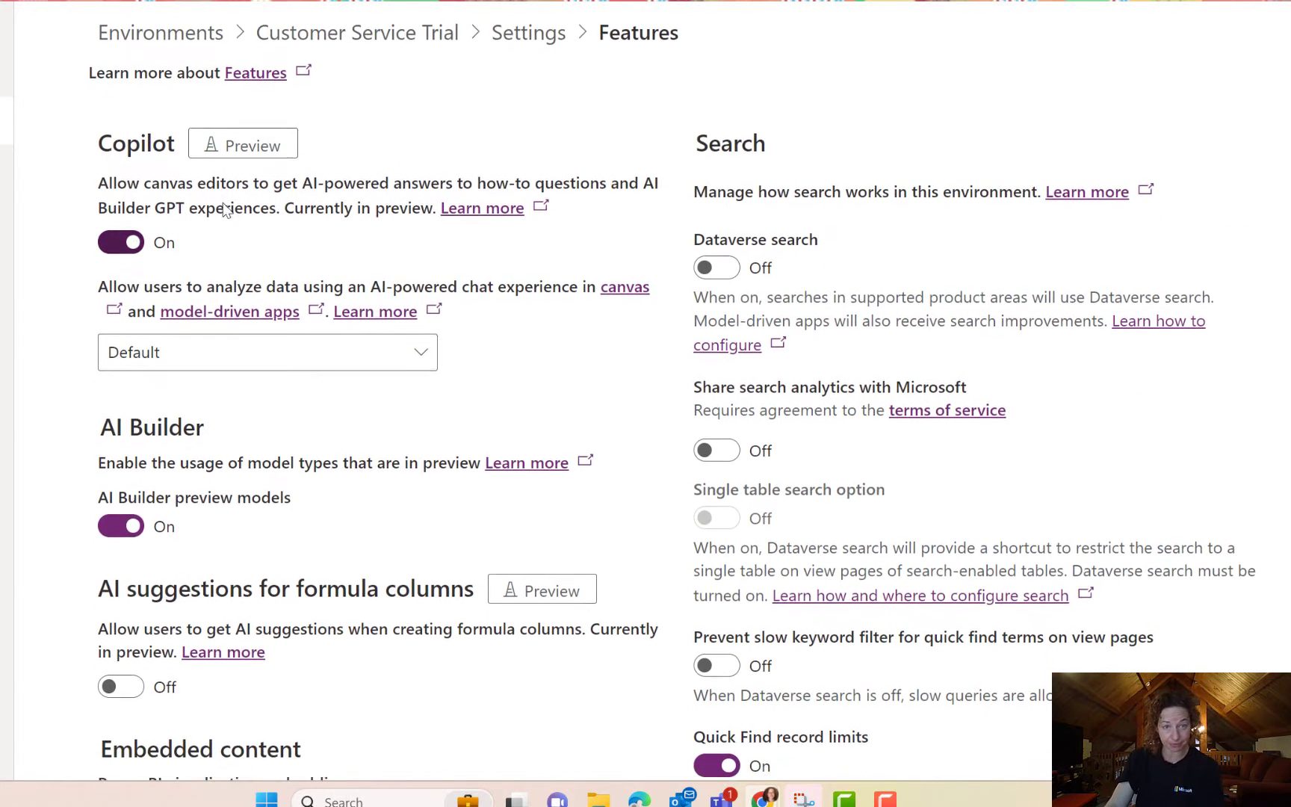
scroll(308, 423, "down", 2)
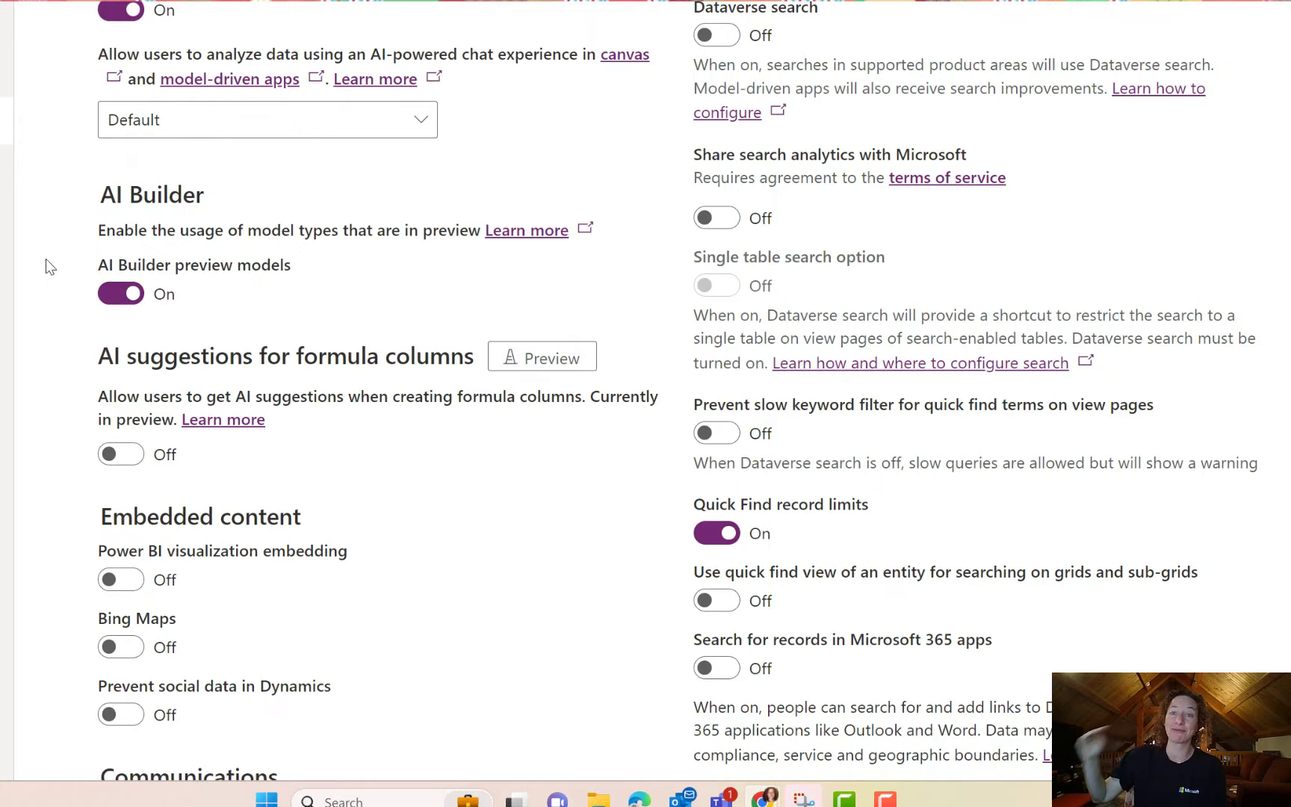
scroll(113, 277, "down", 3)
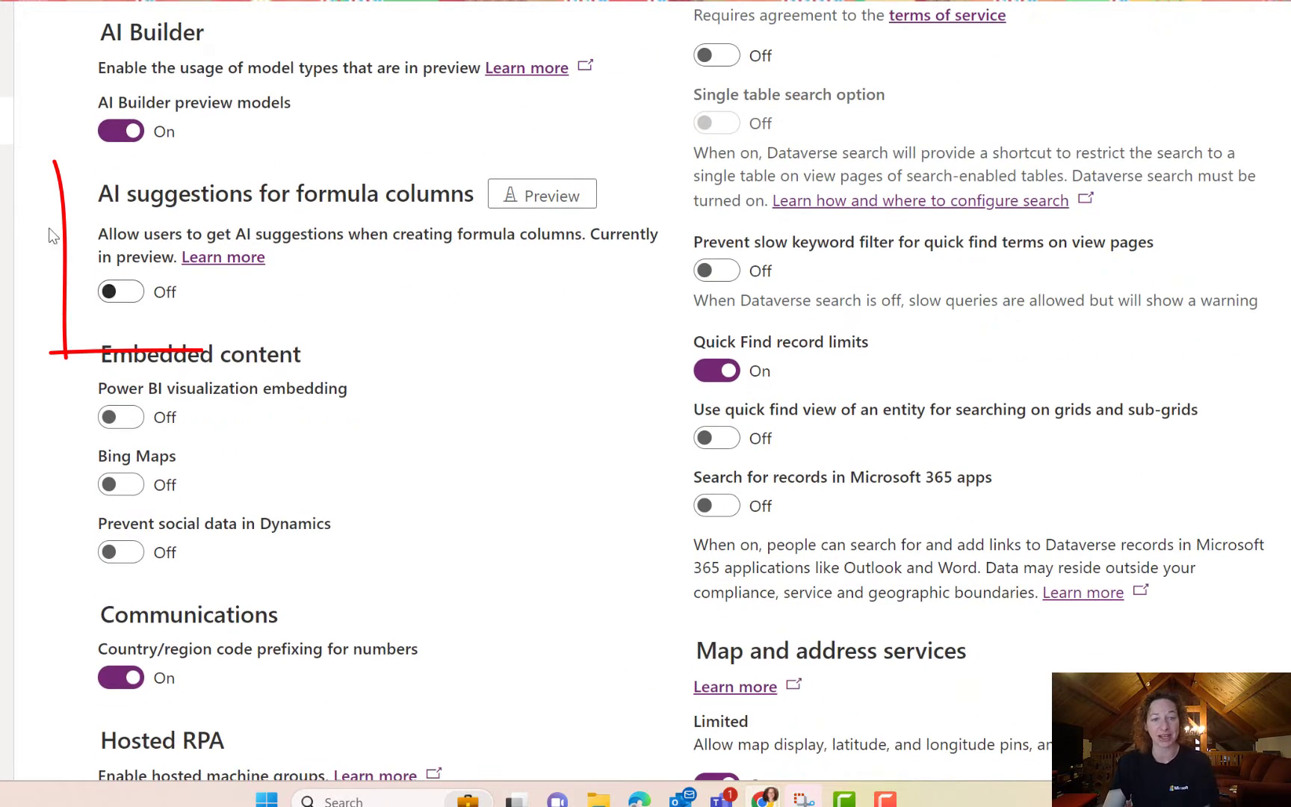
left_click_drag(97, 193, 467, 204)
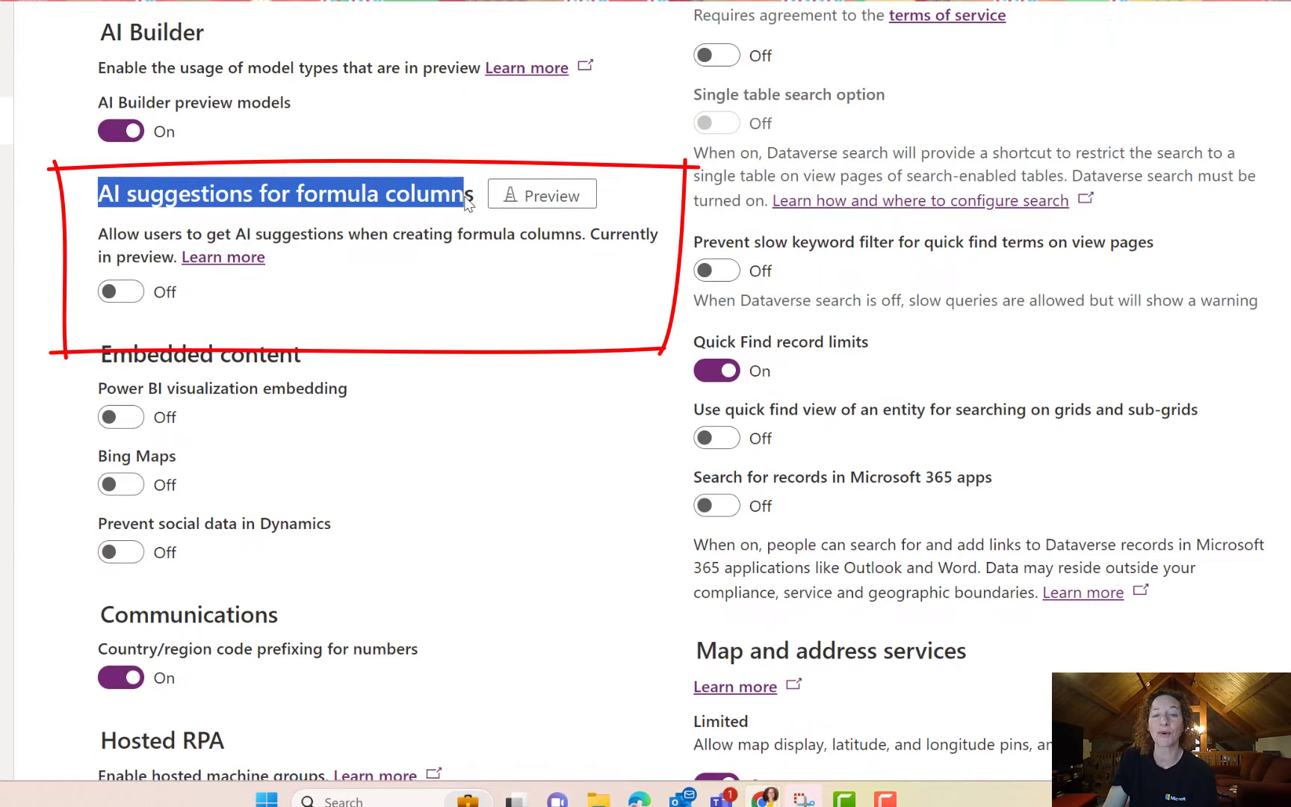
left_click(468, 203)
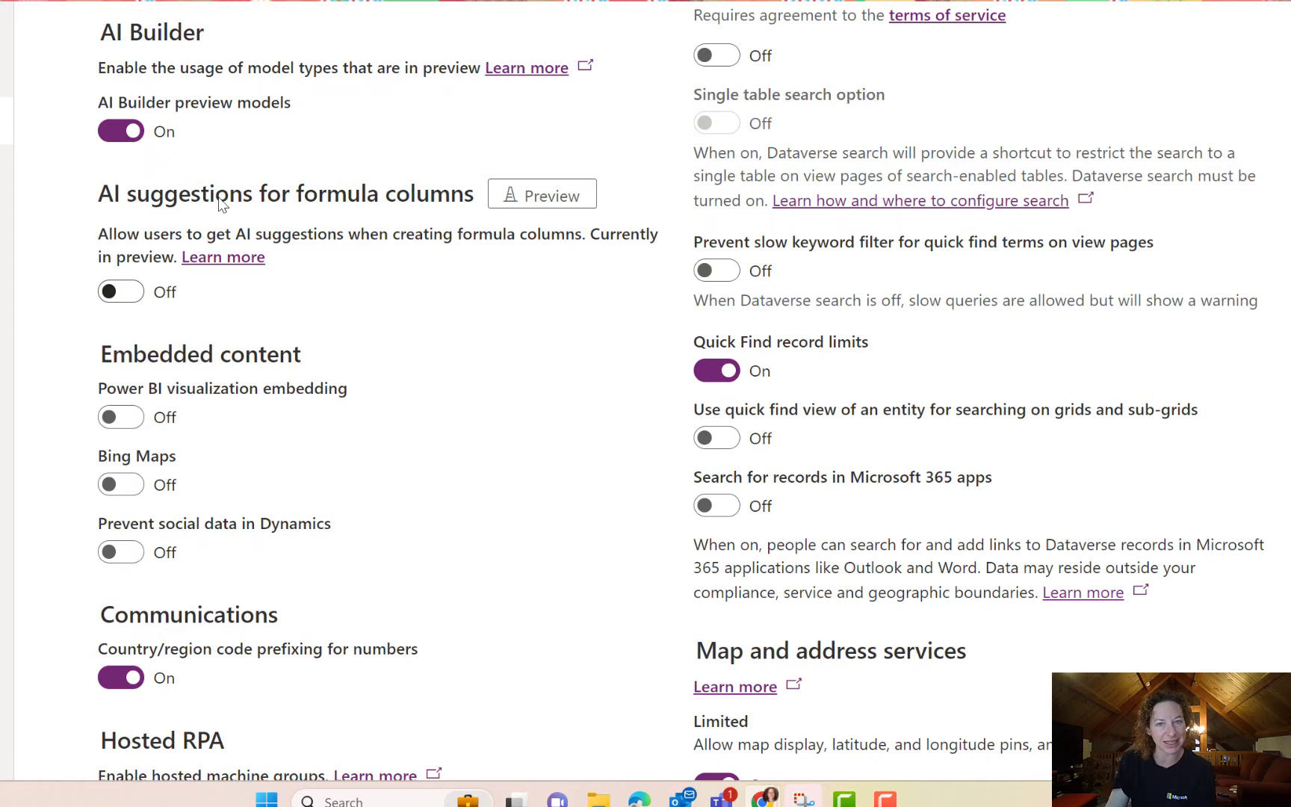
scroll(366, 213, "down", 2)
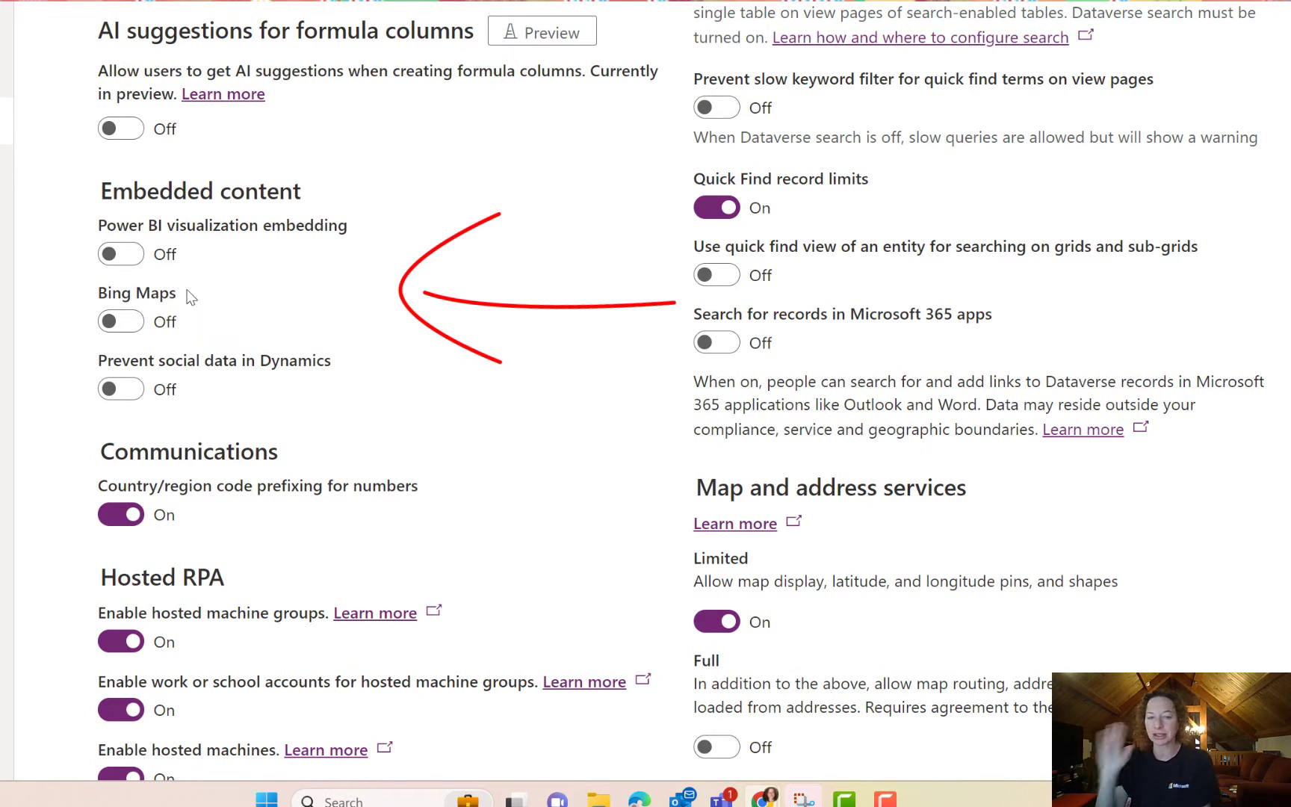
scroll(349, 250, "down", 10)
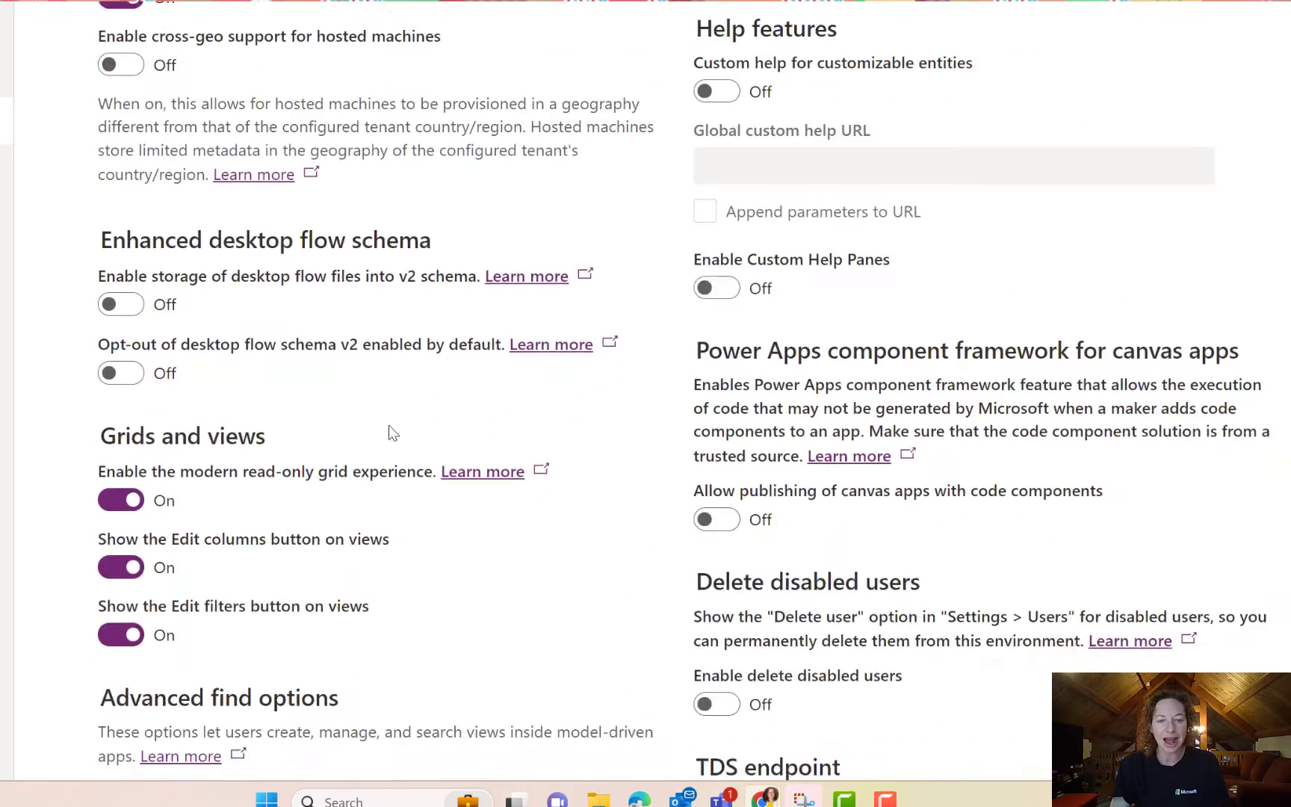
scroll(394, 433, "down", 3)
left_click_drag(100, 231, 290, 229)
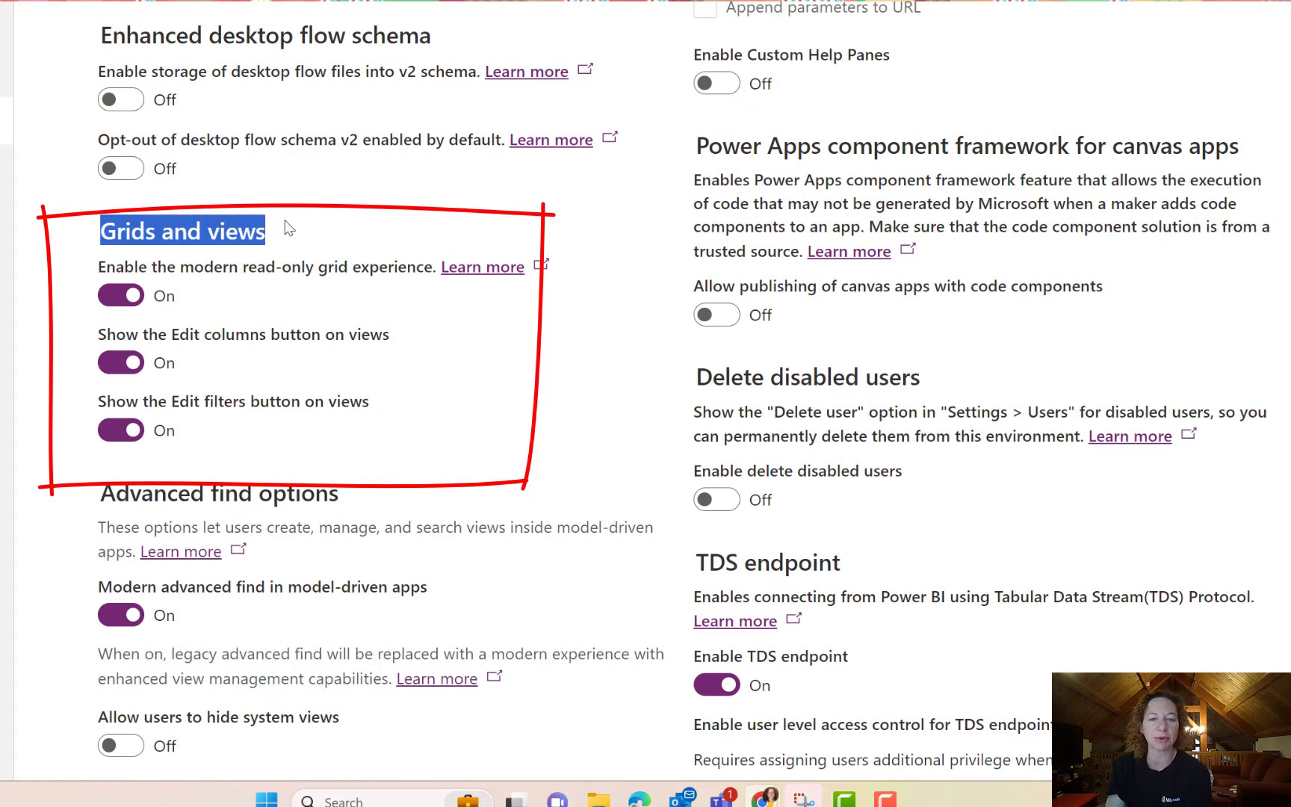
left_click(283, 229)
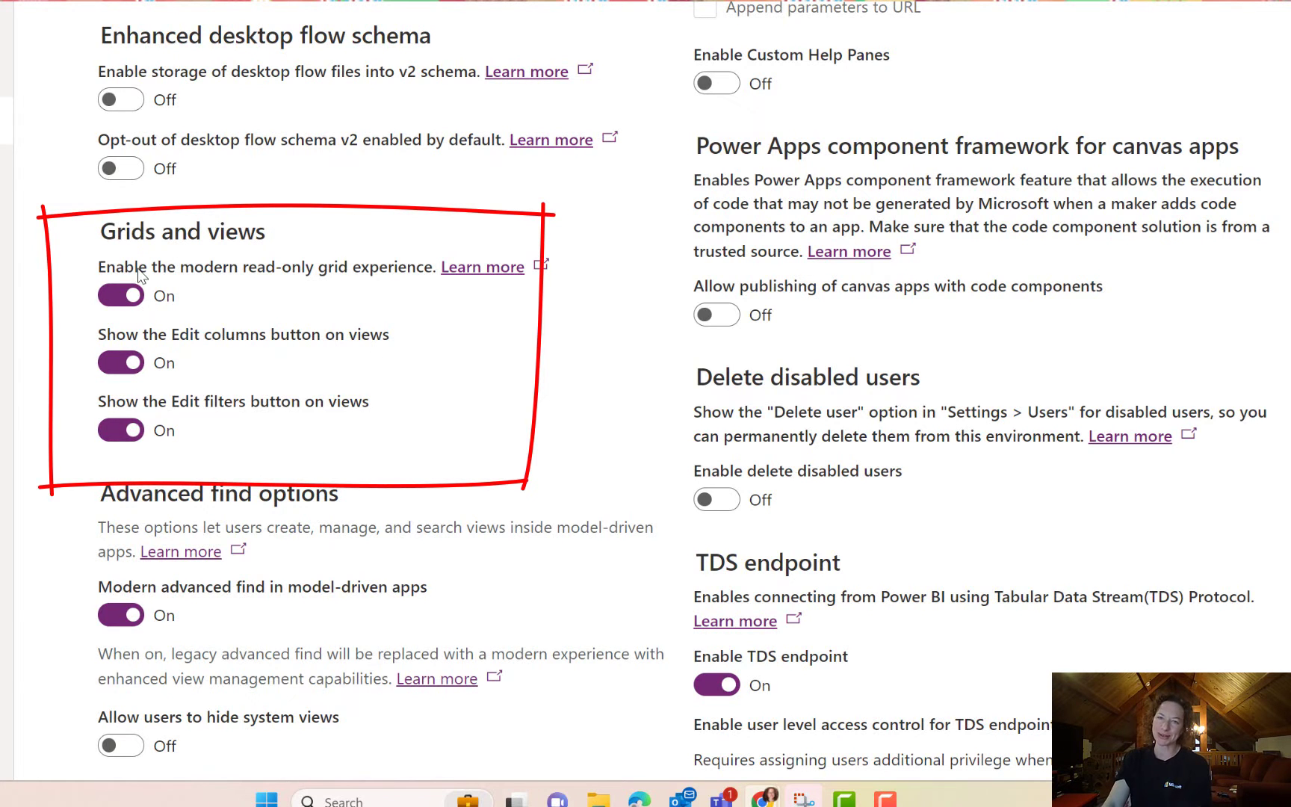
scroll(260, 412, "down", 3)
scroll(260, 412, "down", 3)
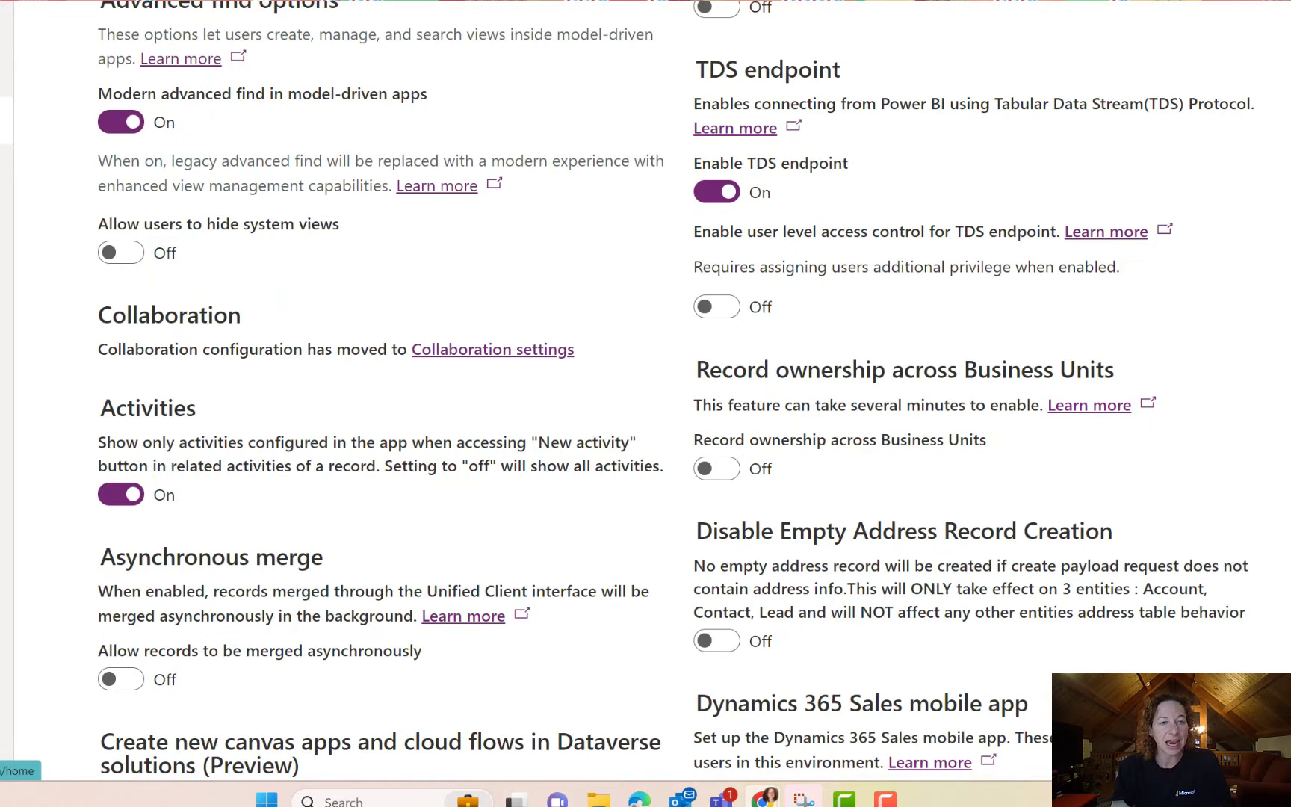
Step: Return to the settings overview and expand the Business, Users + permissions and Templates categories
key("alt+Left")
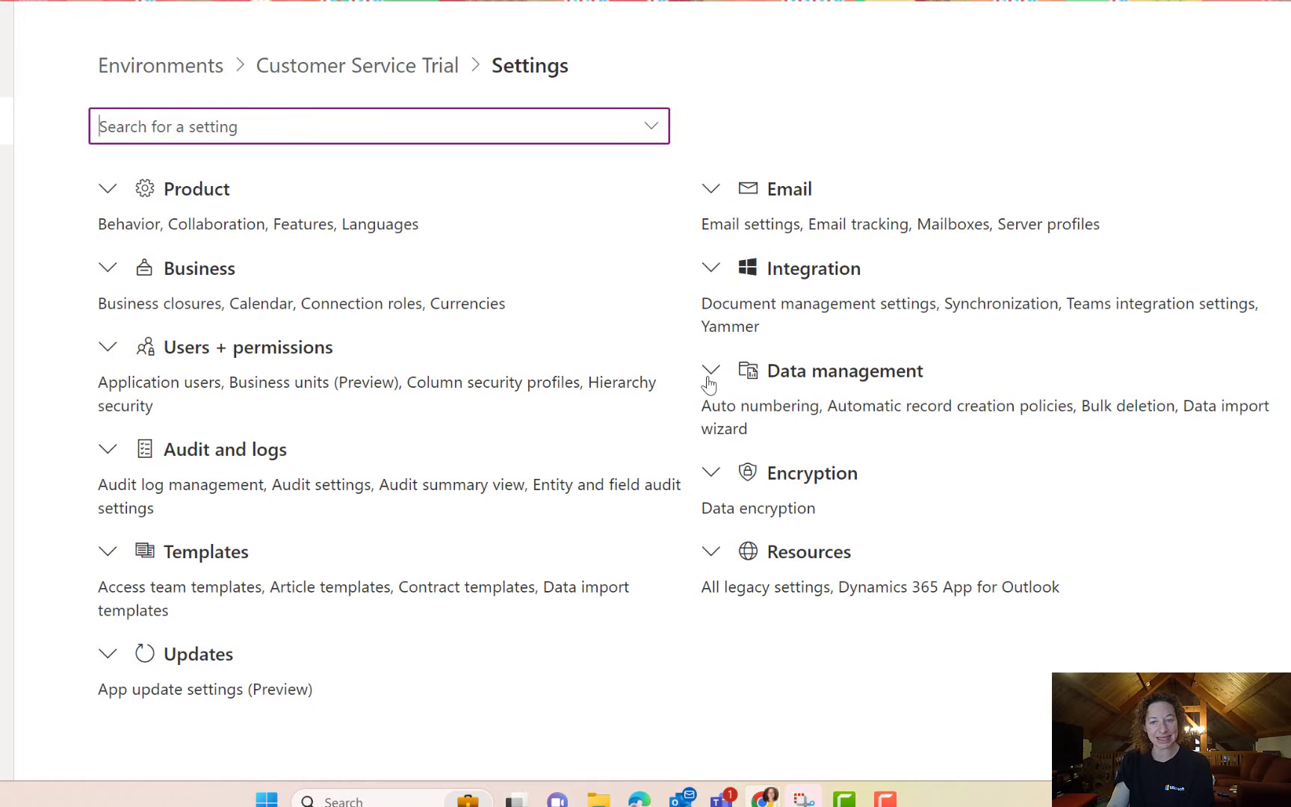
left_click(108, 270)
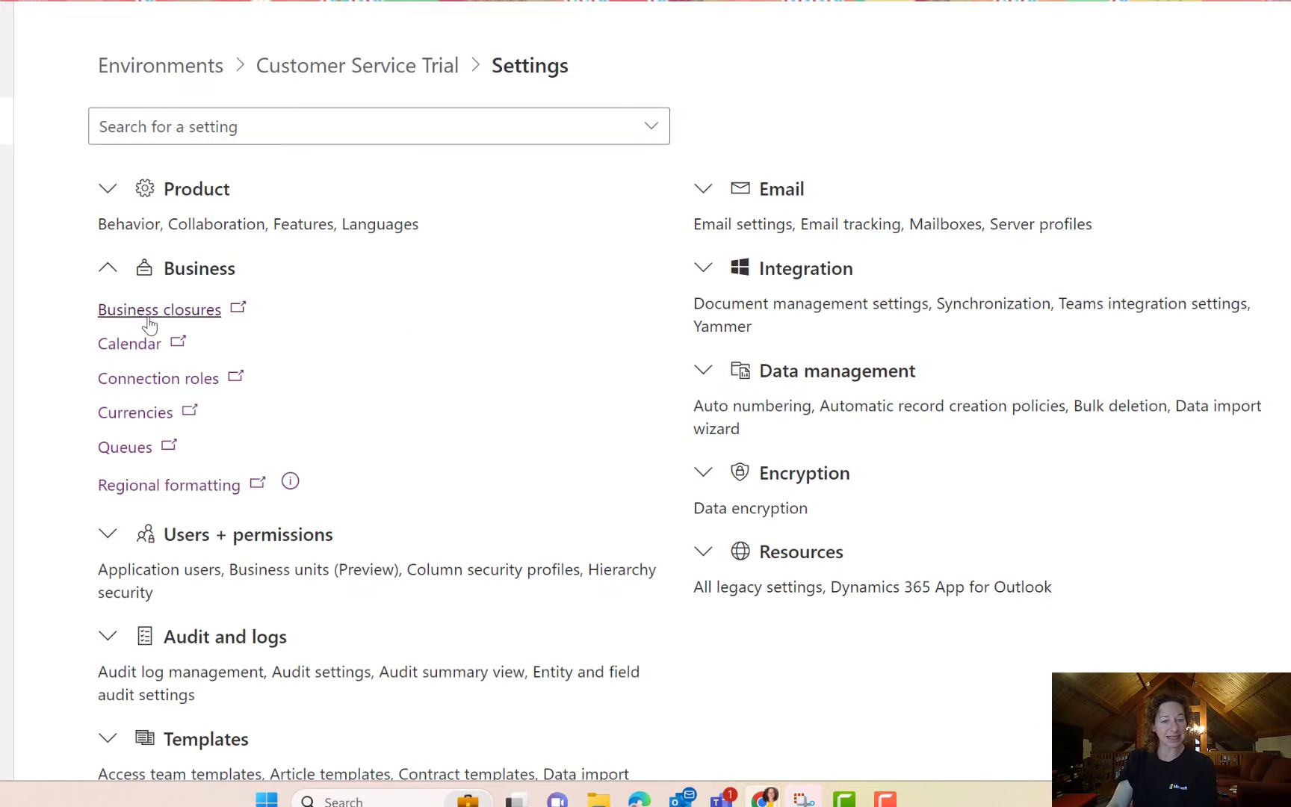
scroll(149, 418, "down", 1)
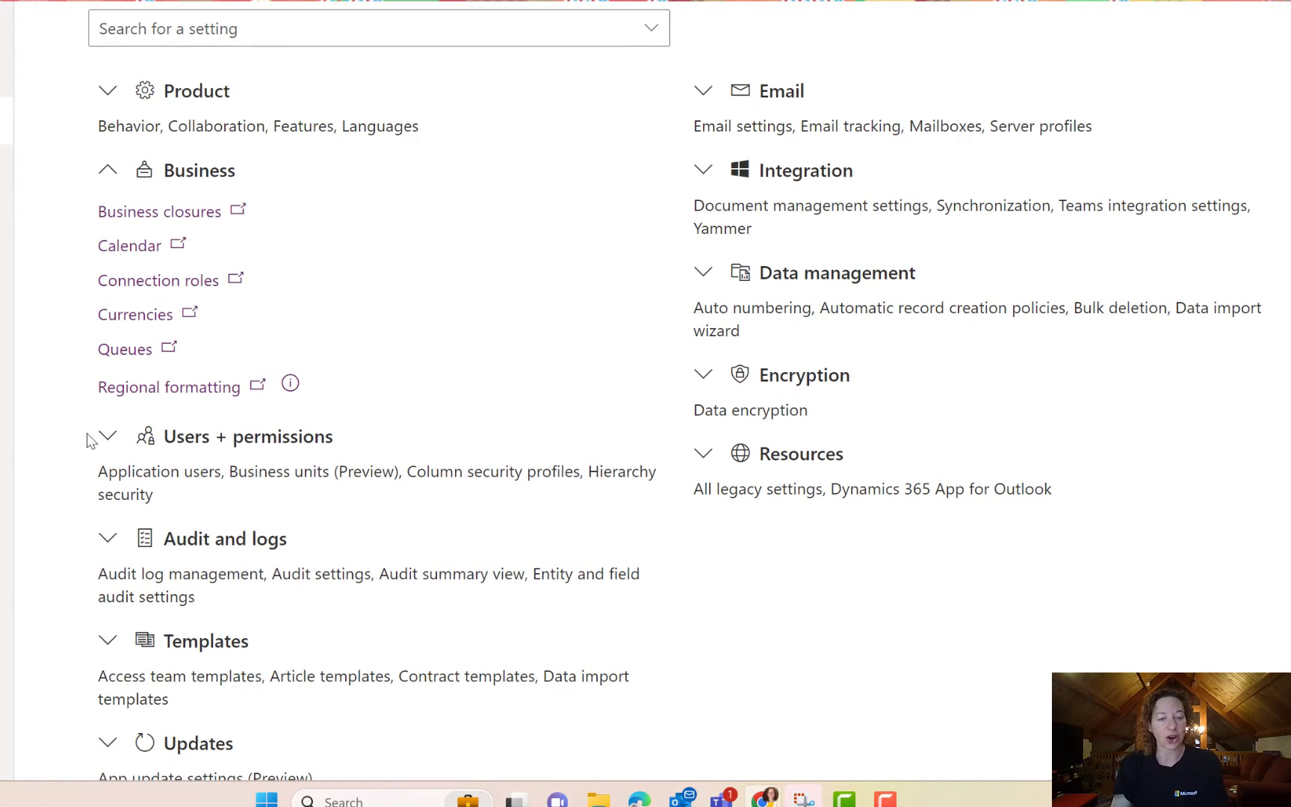
left_click(108, 436)
scroll(320, 415, "down", 2)
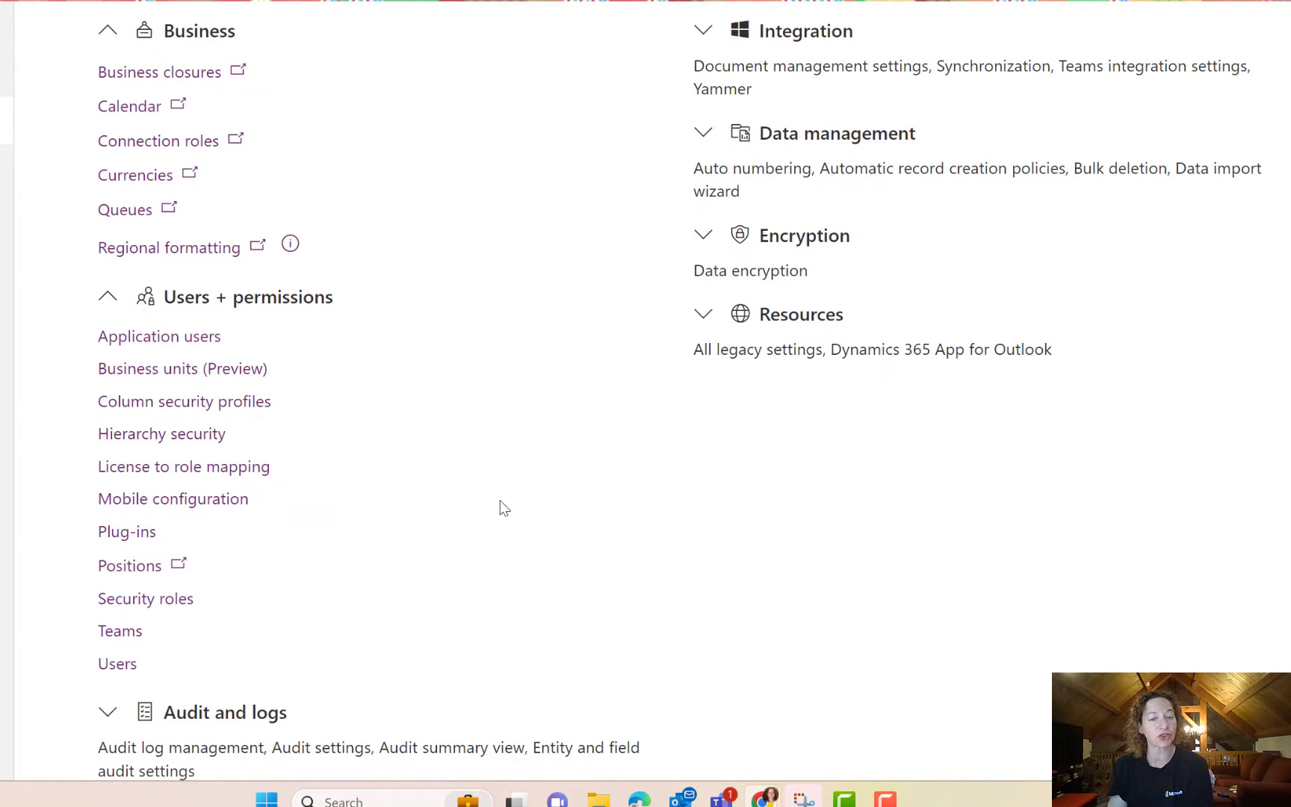
scroll(505, 510, "down", 2)
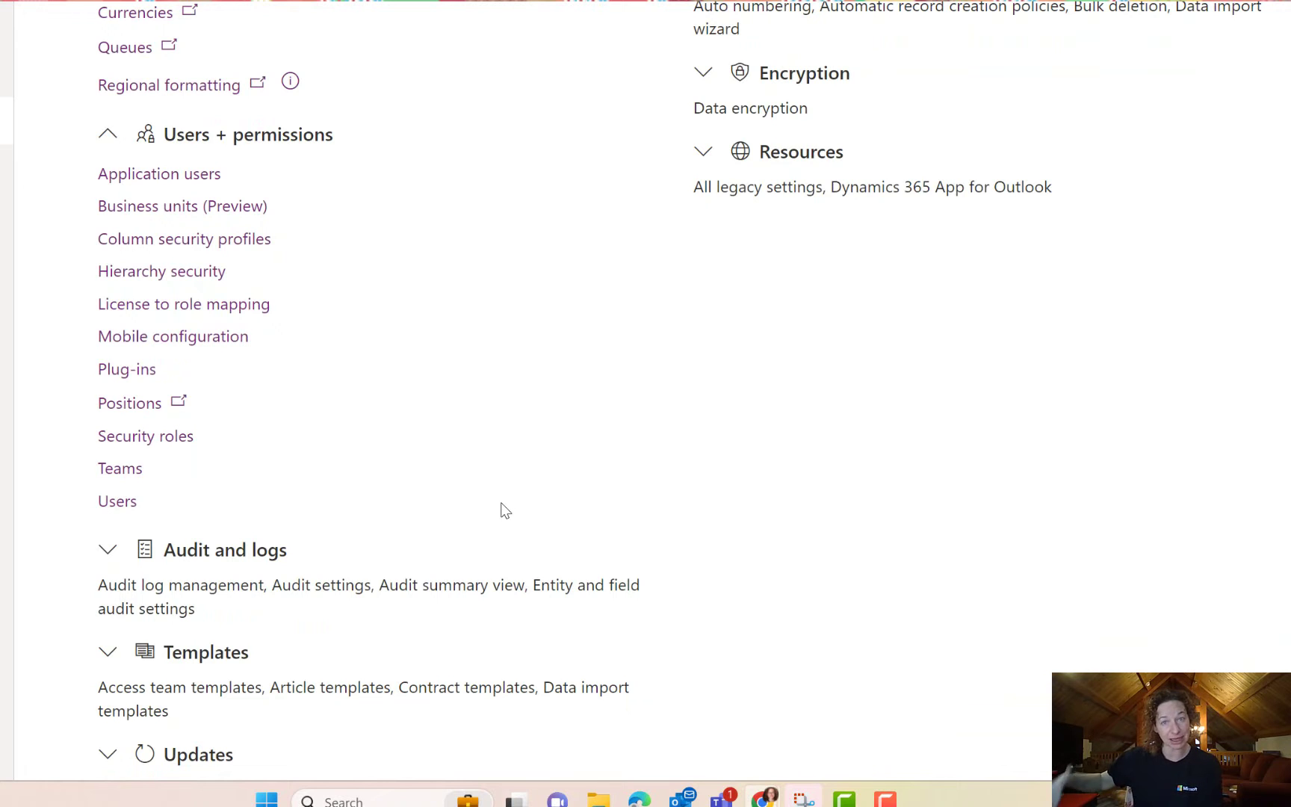
scroll(475, 430, "down", 1)
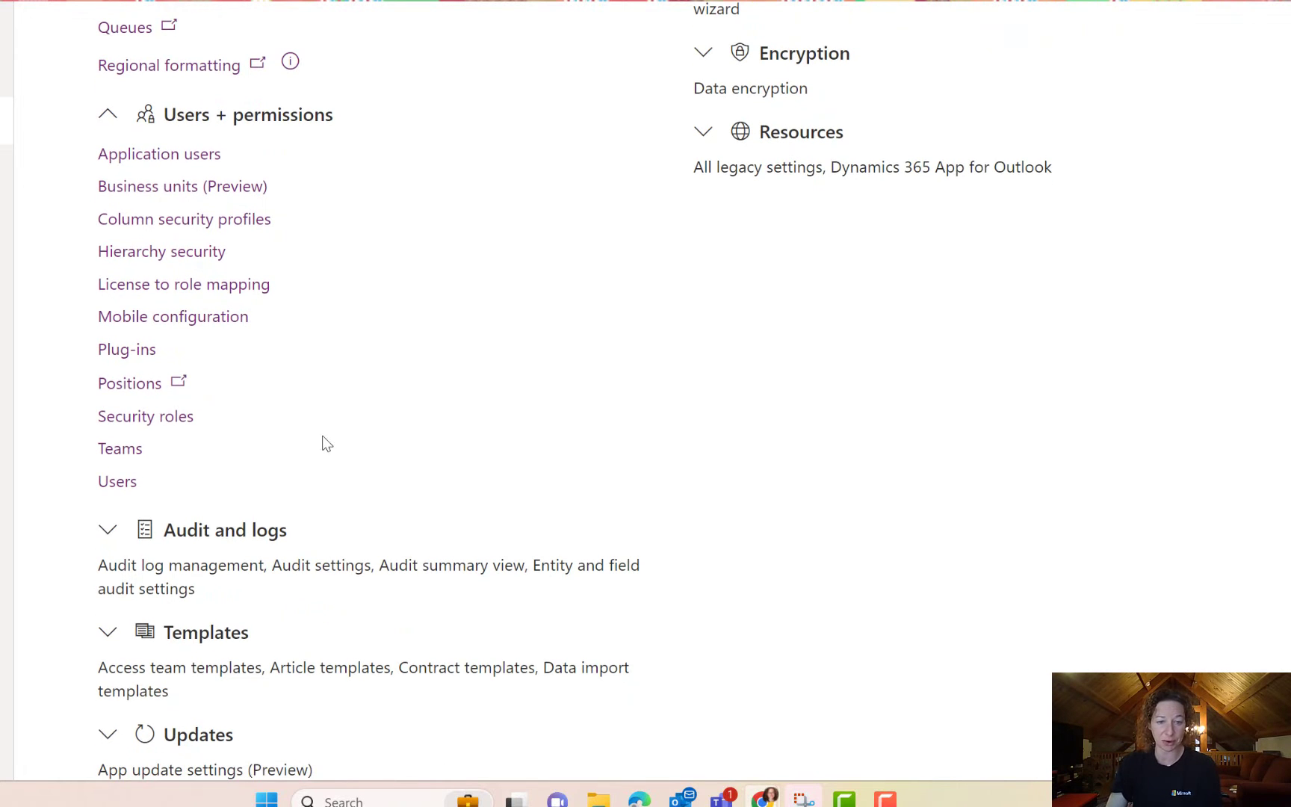
scroll(224, 553, "up", 1)
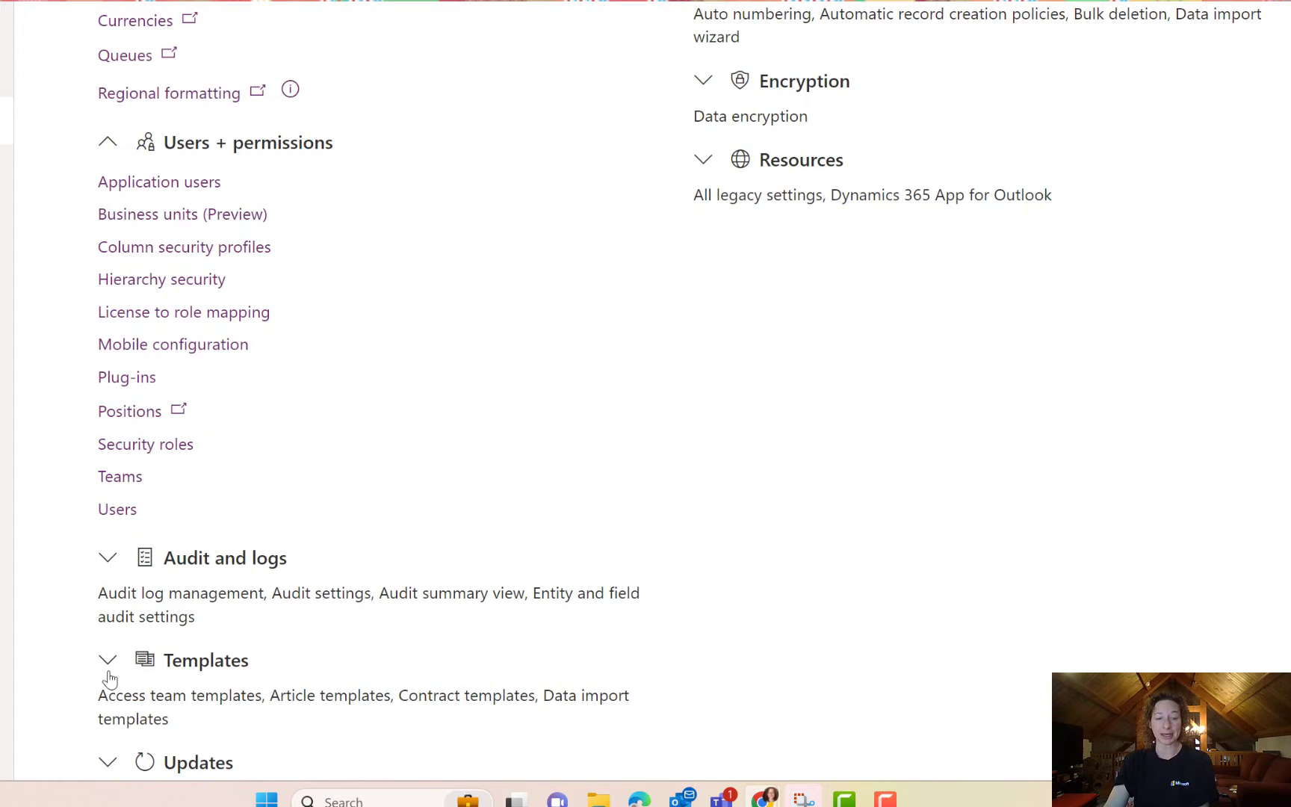
left_click(105, 660)
scroll(323, 571, "down", 3)
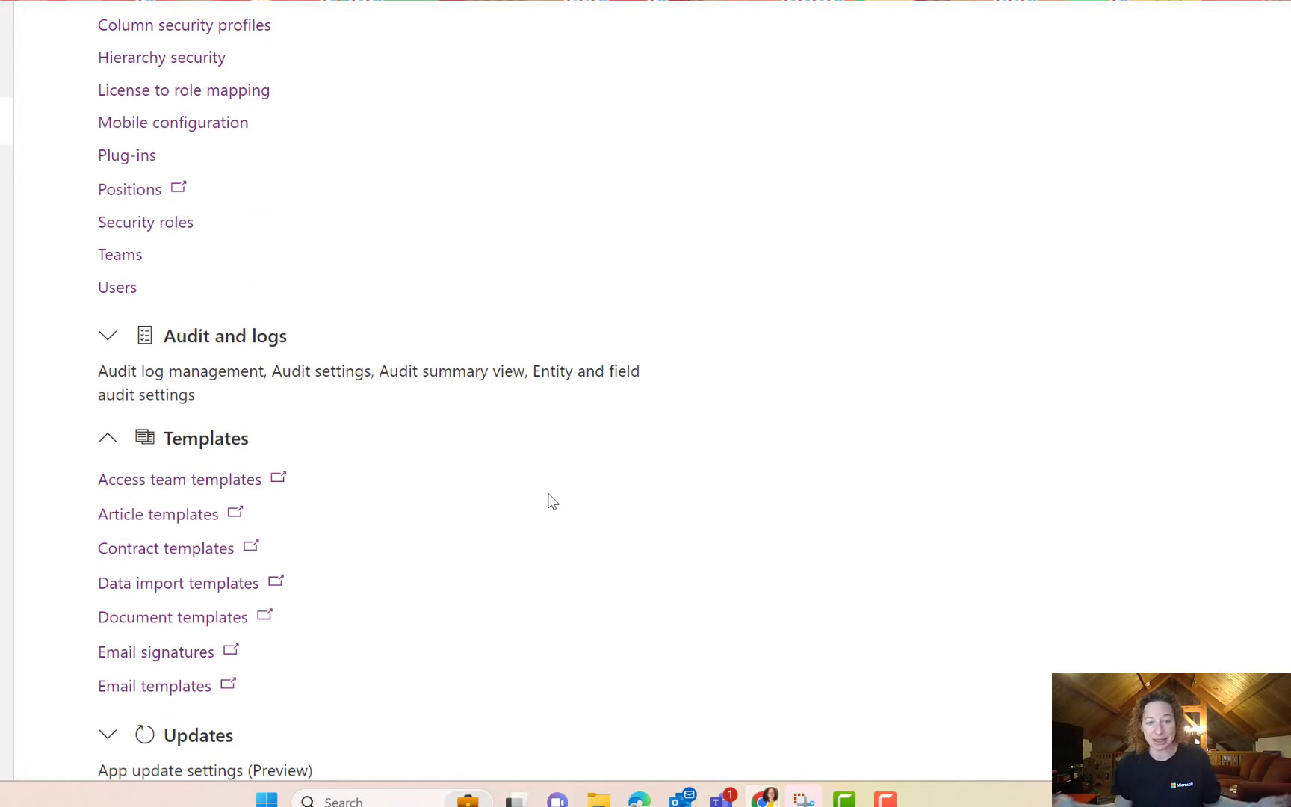
scroll(827, 533, "up", 8)
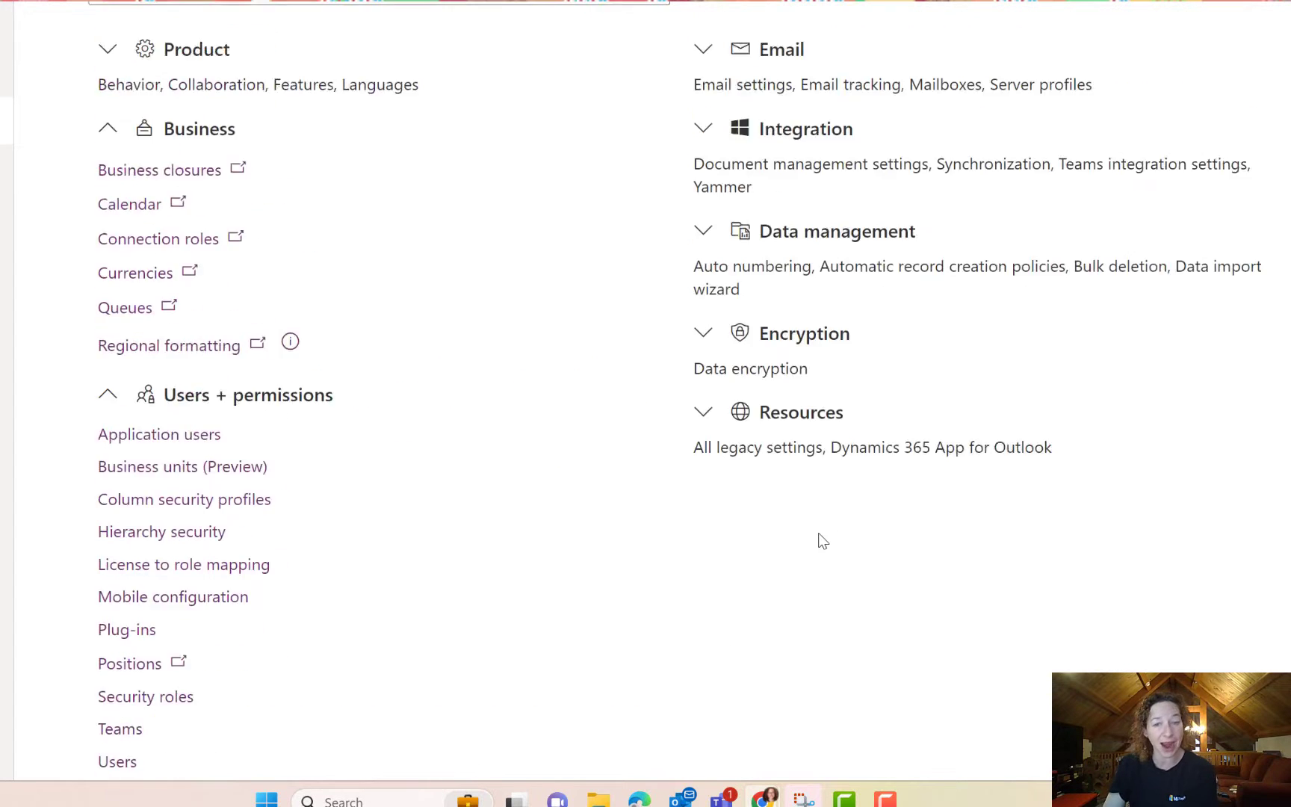
Step: Expand the Email, Integration, Resources and Data management settings groups
left_click(701, 191)
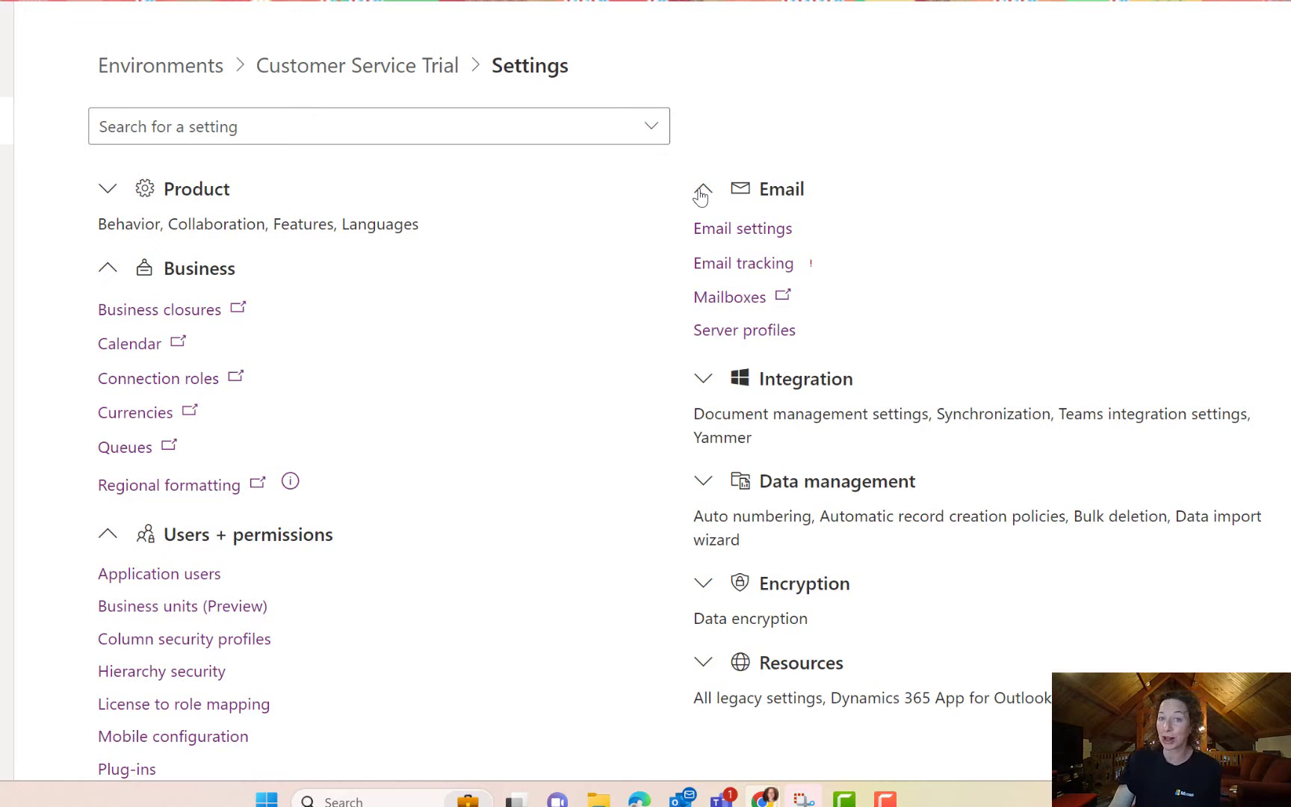
scroll(718, 321, "down", 1)
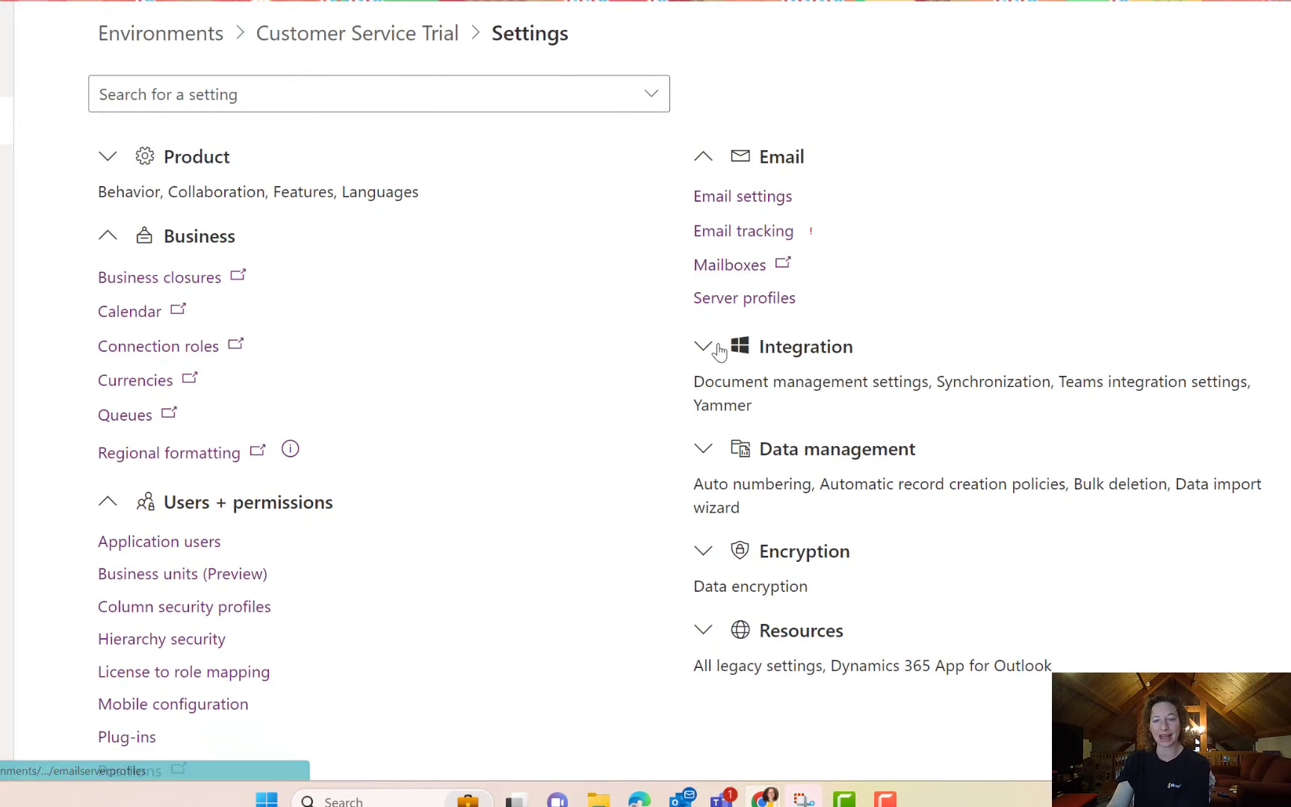
left_click(710, 348)
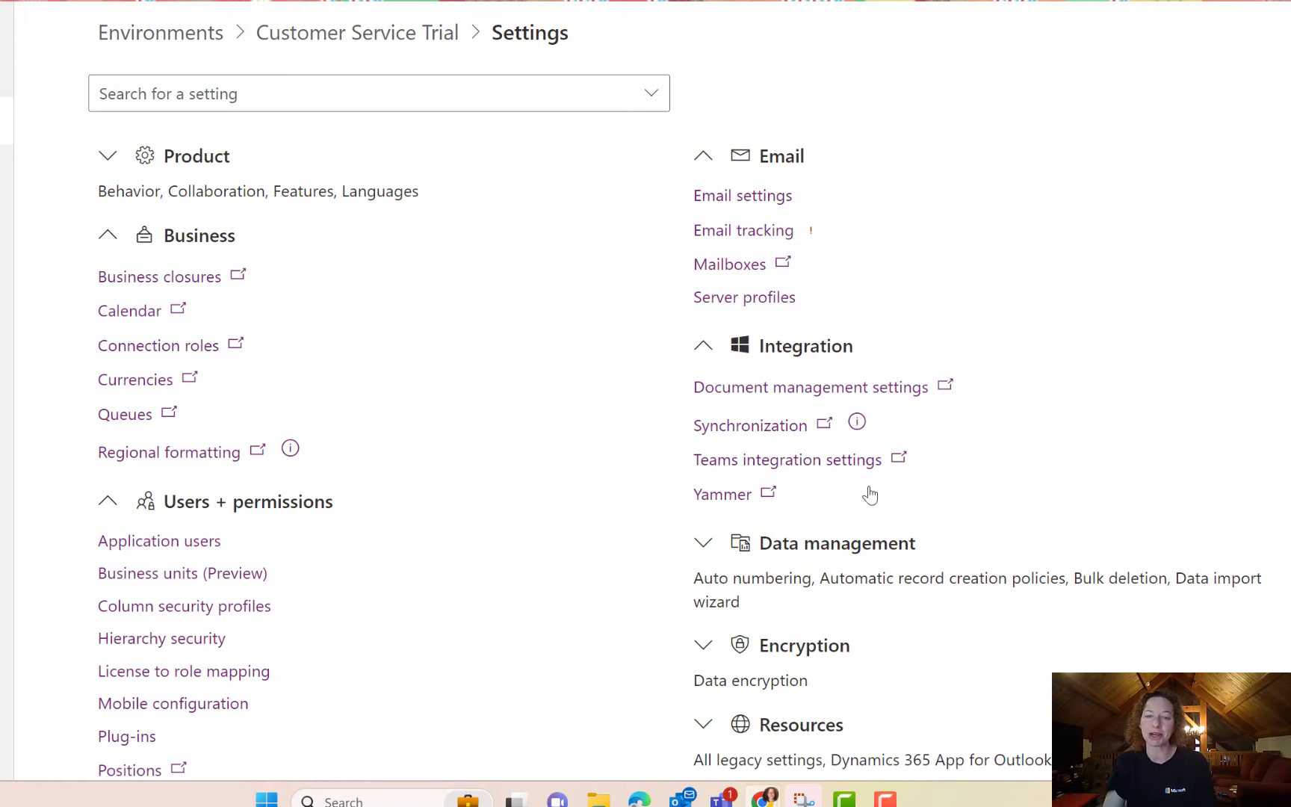
scroll(700, 511, "down", 1)
scroll(700, 511, "down", 2)
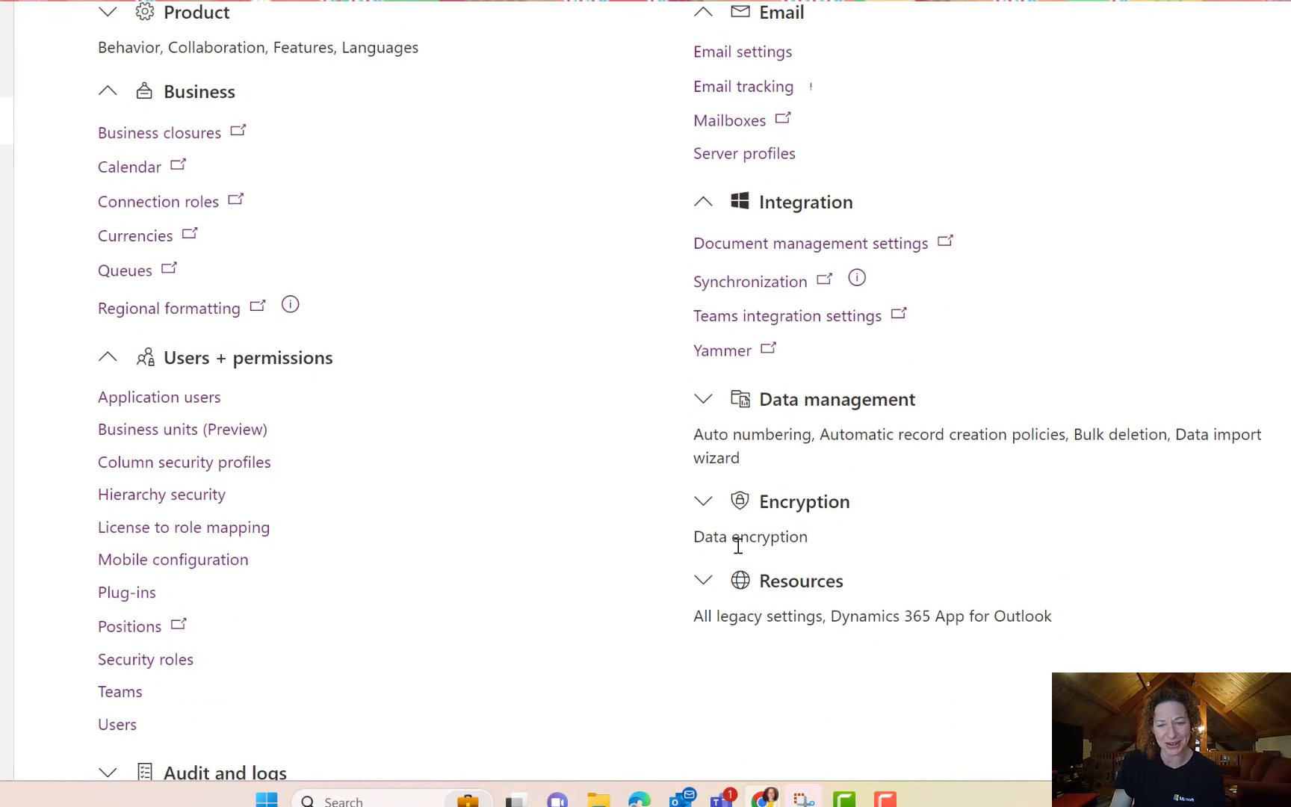
left_click(704, 575)
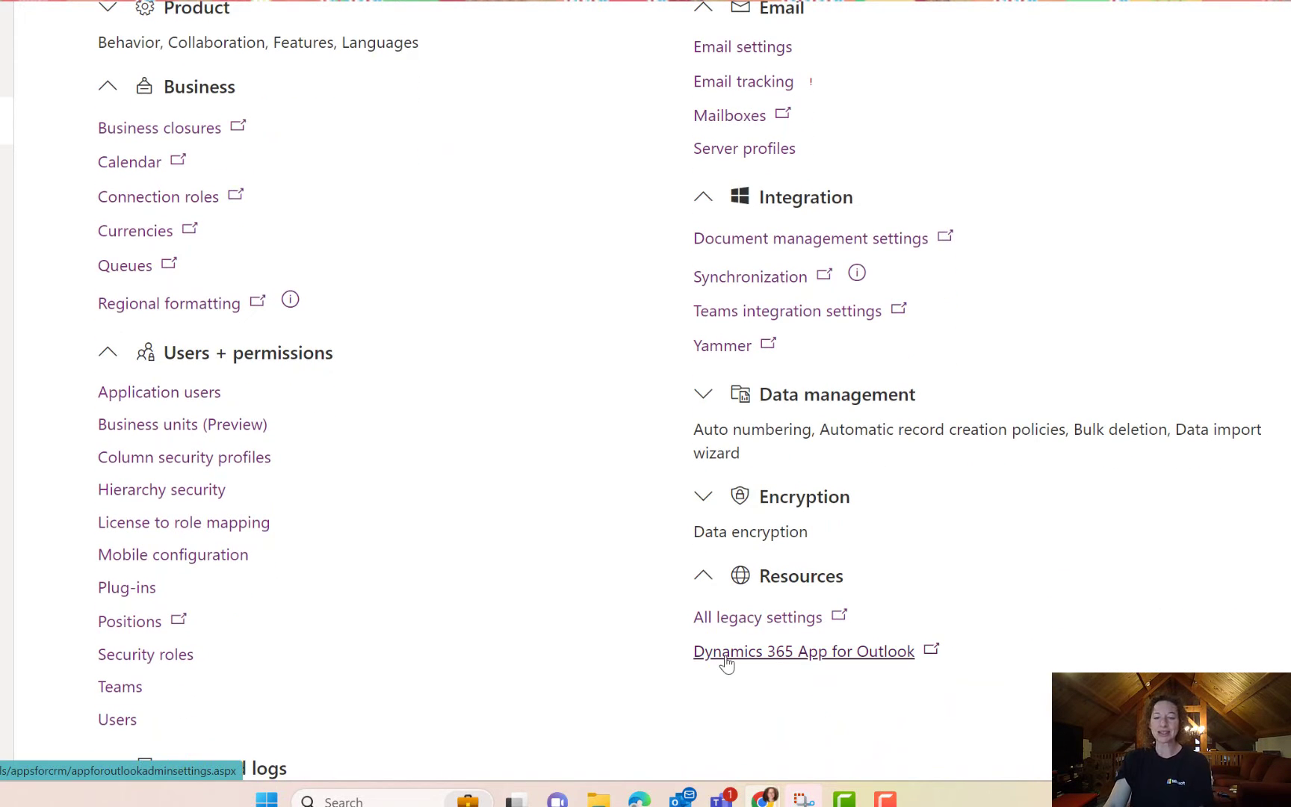
left_click(693, 399)
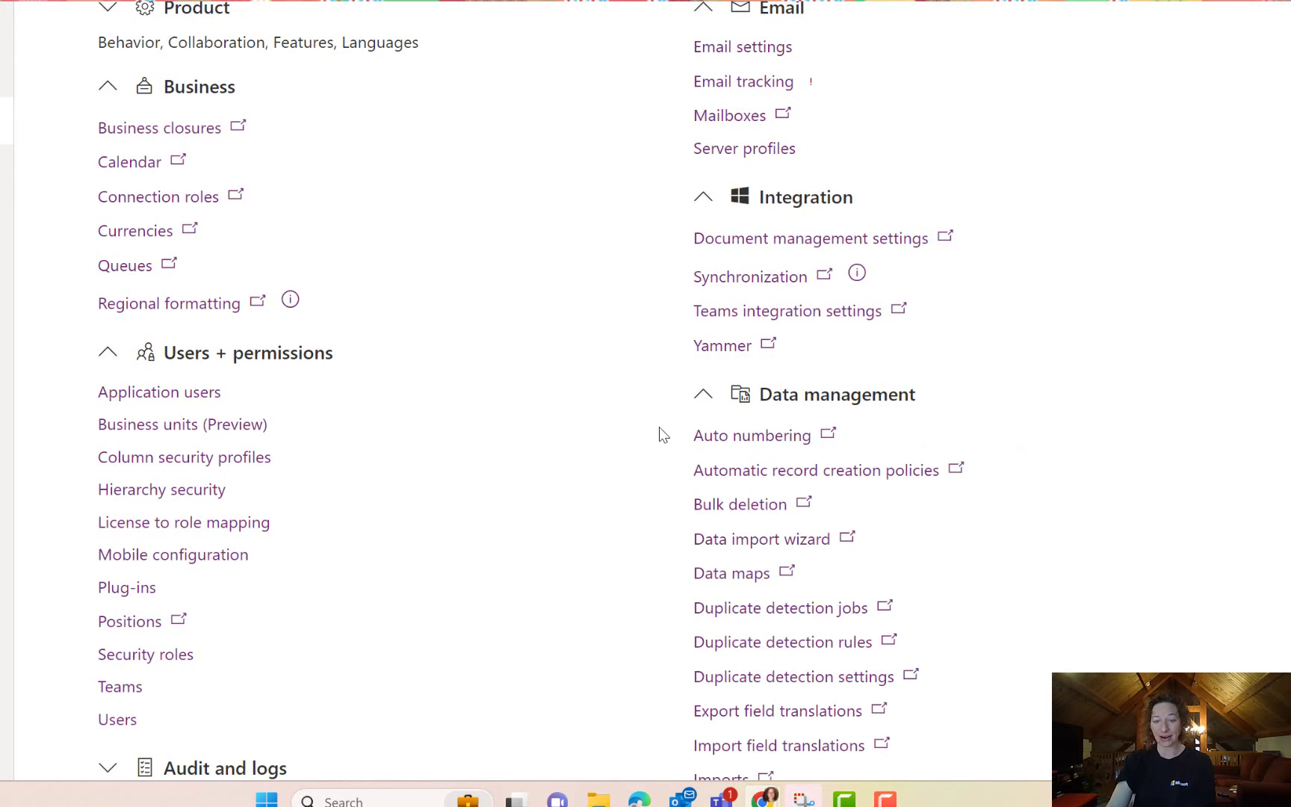
scroll(635, 431, "down", 2)
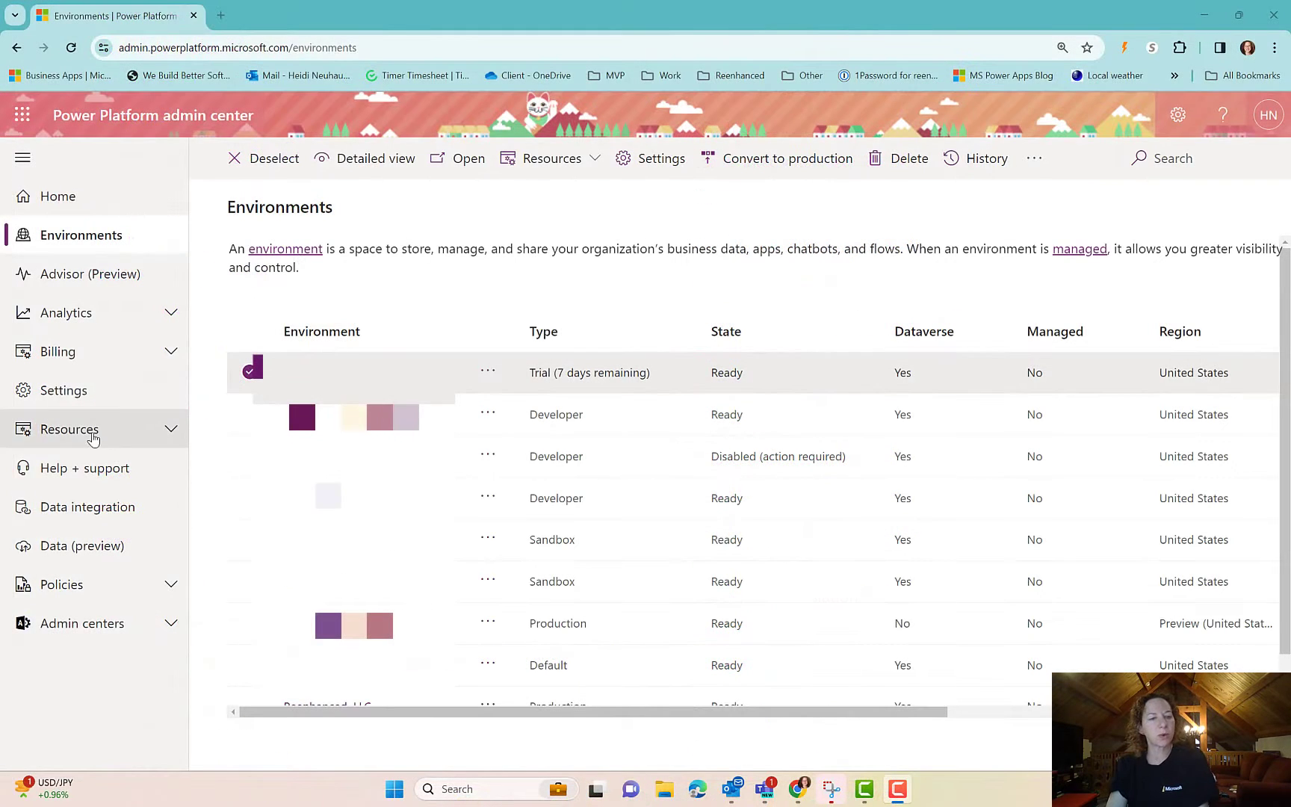
Step: Open the Capacity summary showing Database 10.11 of 16.25 GB and File 20.24 of 30 GB
left_click(123, 440)
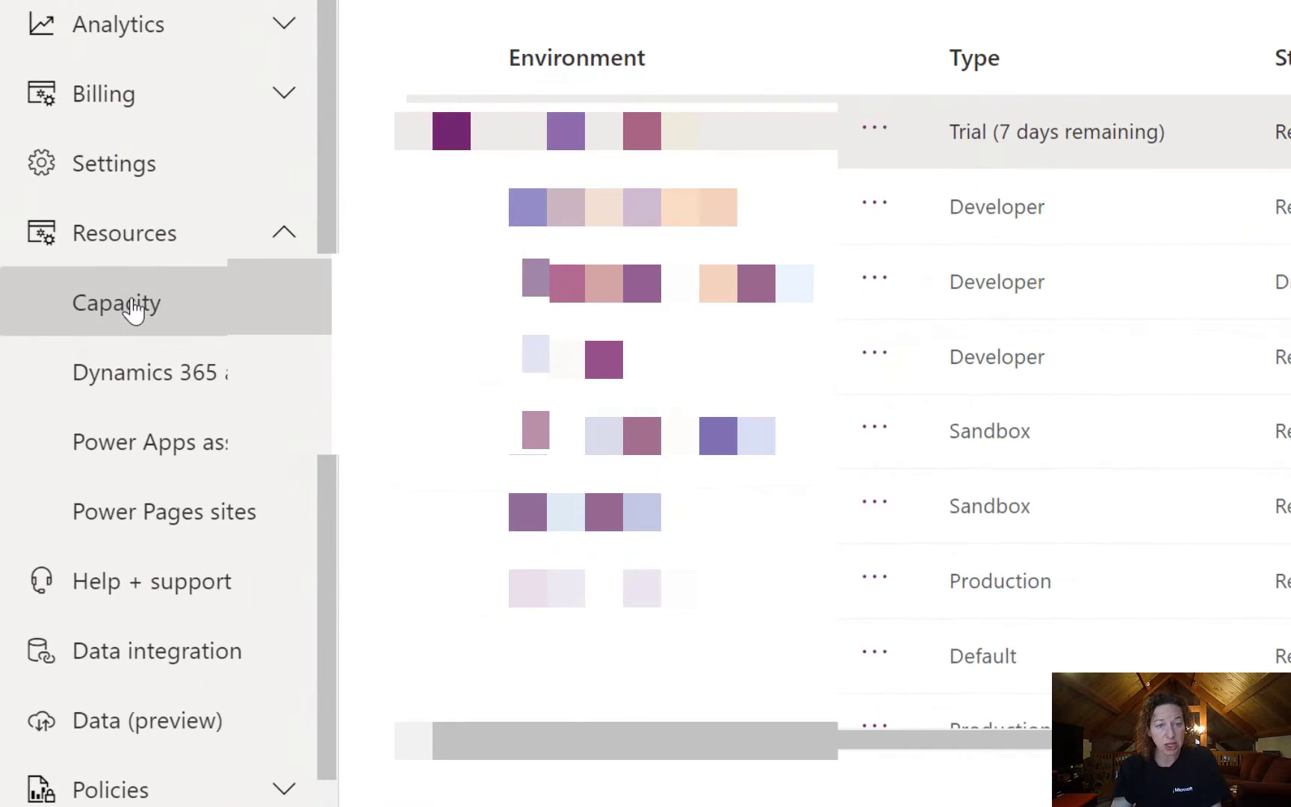
left_click(68, 467)
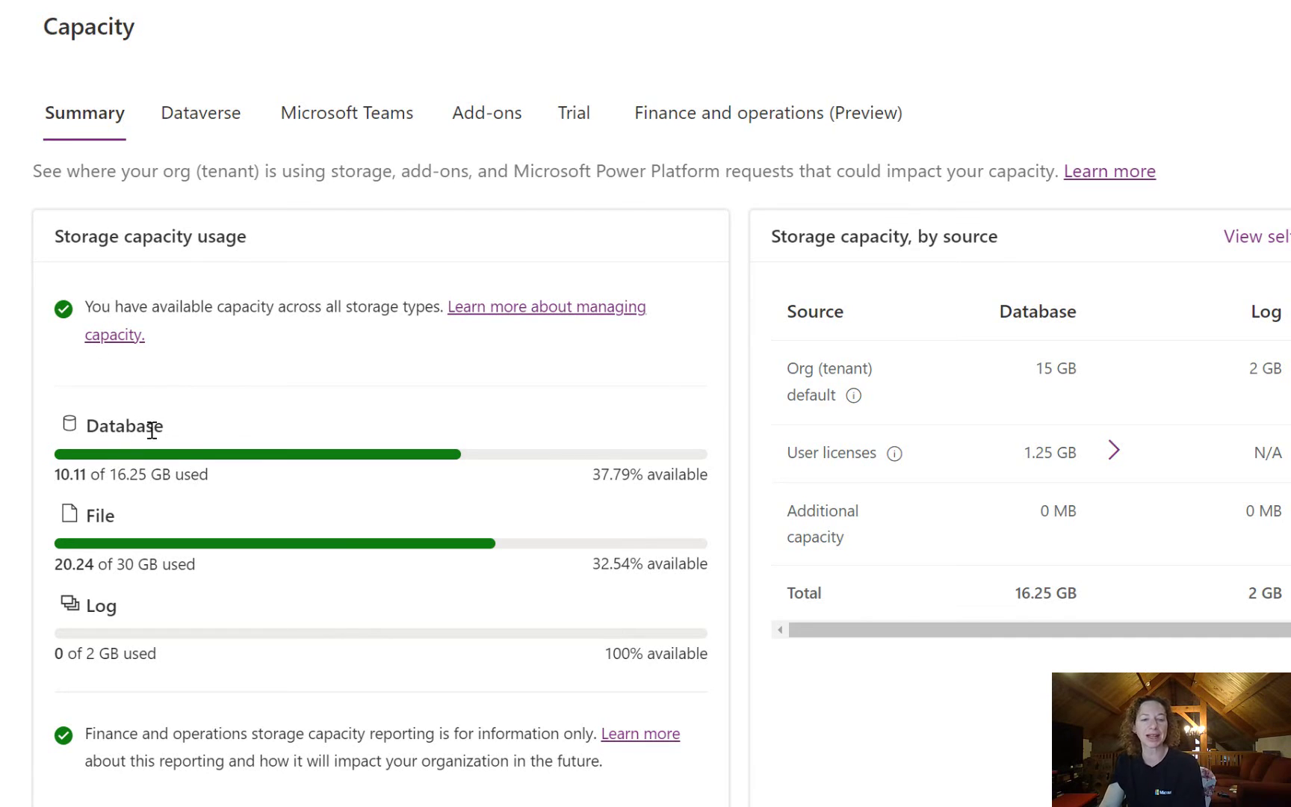
Step: On the Dataverse tab, open Power Automate Playground's capacity details: 1.51 GB database, 2.69 GB file
scroll(173, 481, "down", 2)
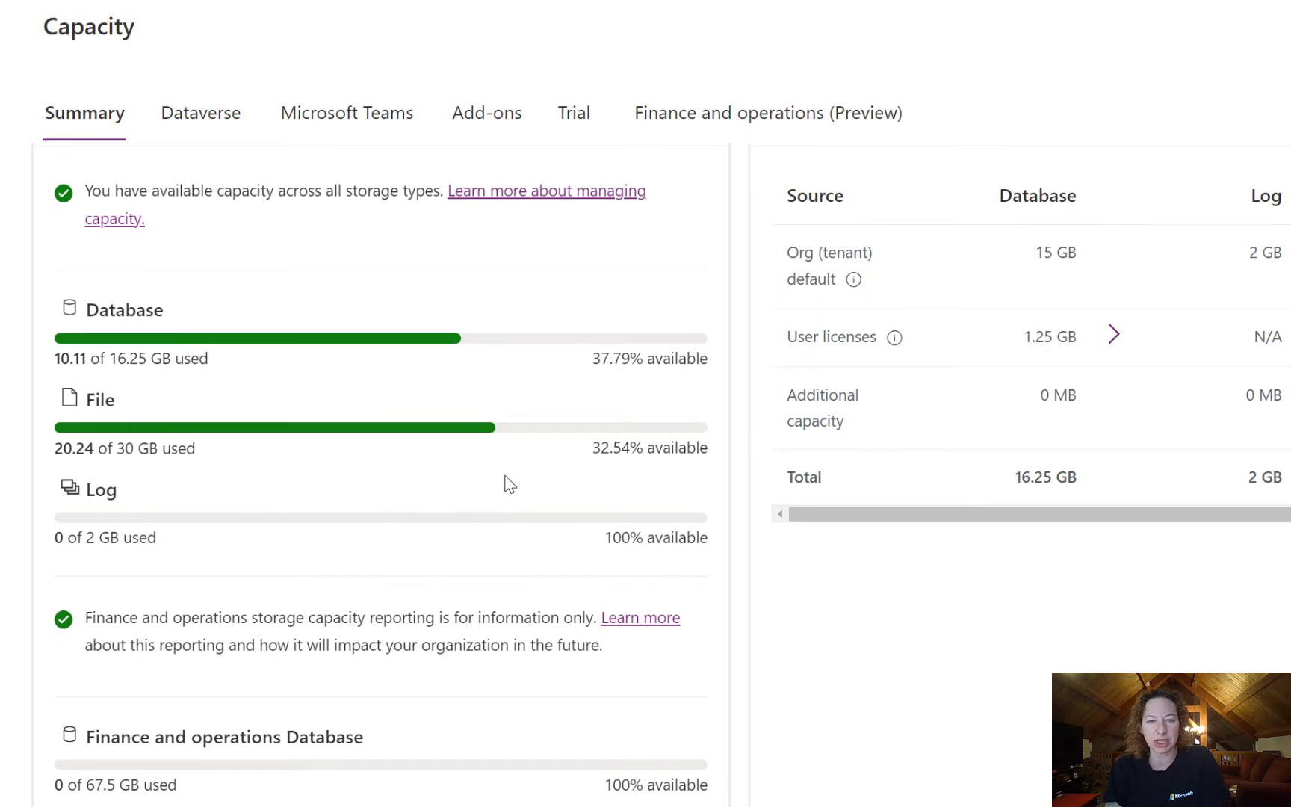
scroll(366, 207, "down", 3)
scroll(322, 279, "up", 5)
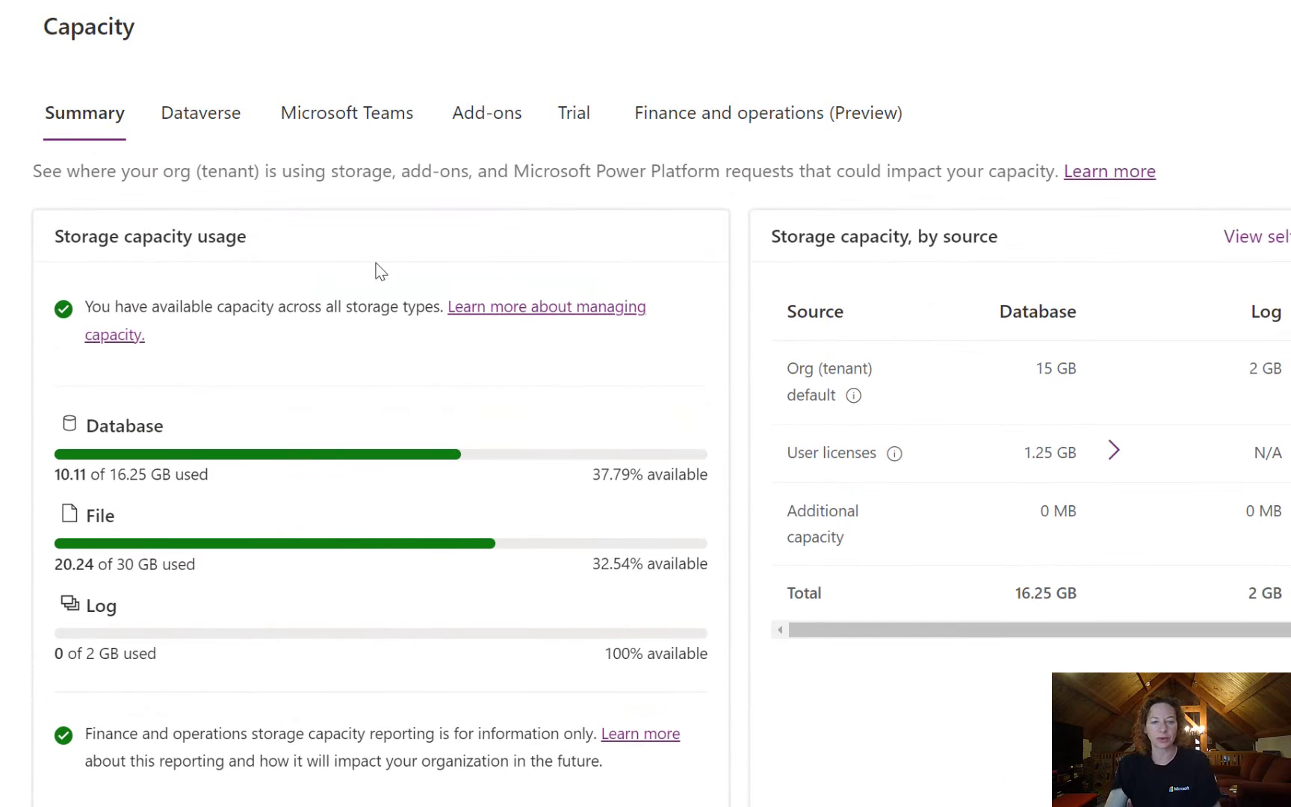
scroll(389, 336, "down", 2)
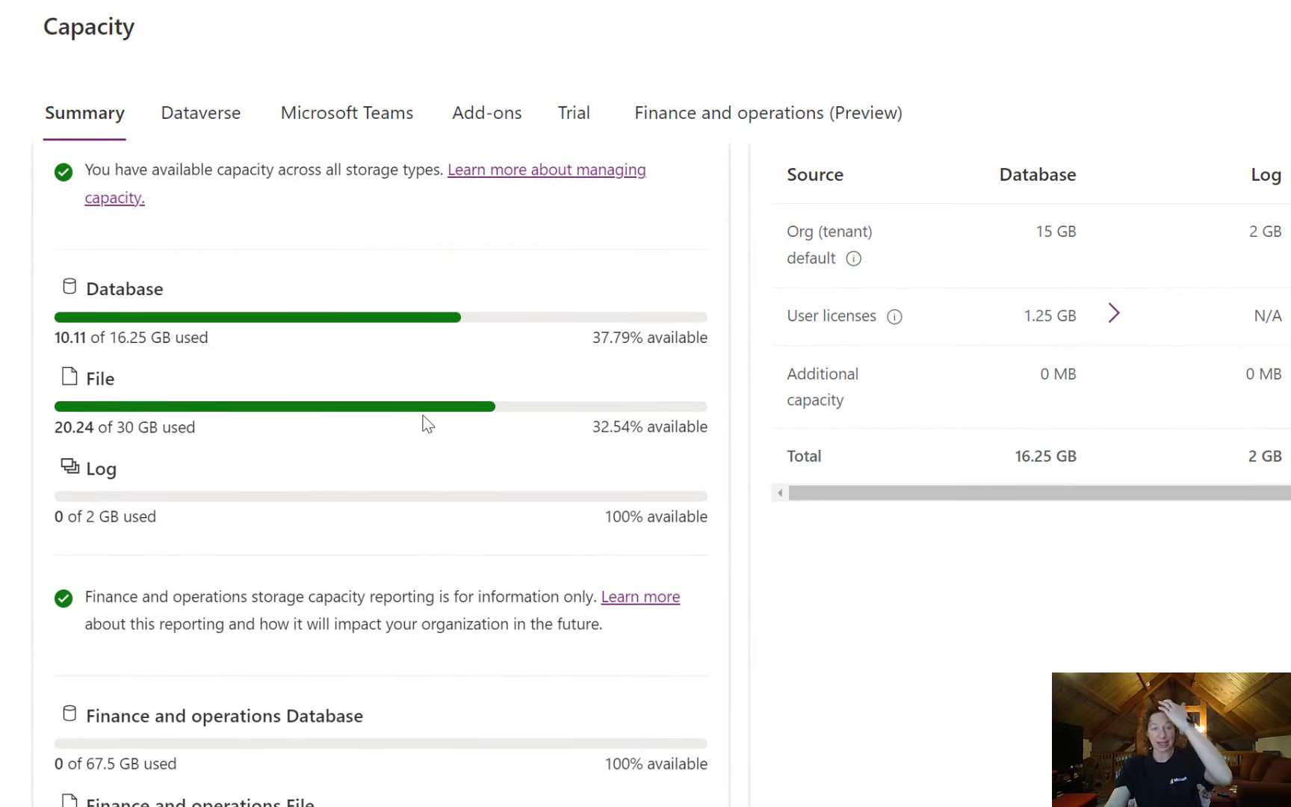
left_click(188, 123)
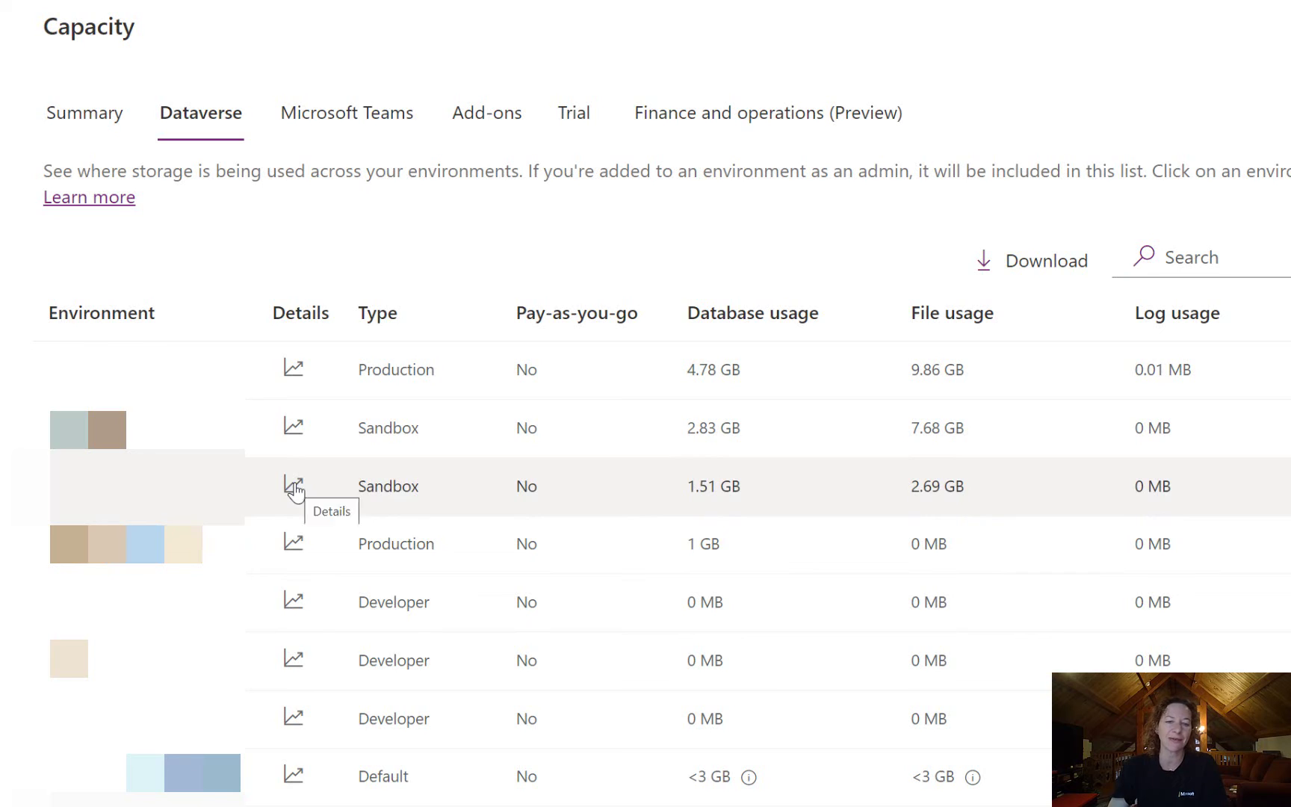
left_click(293, 485)
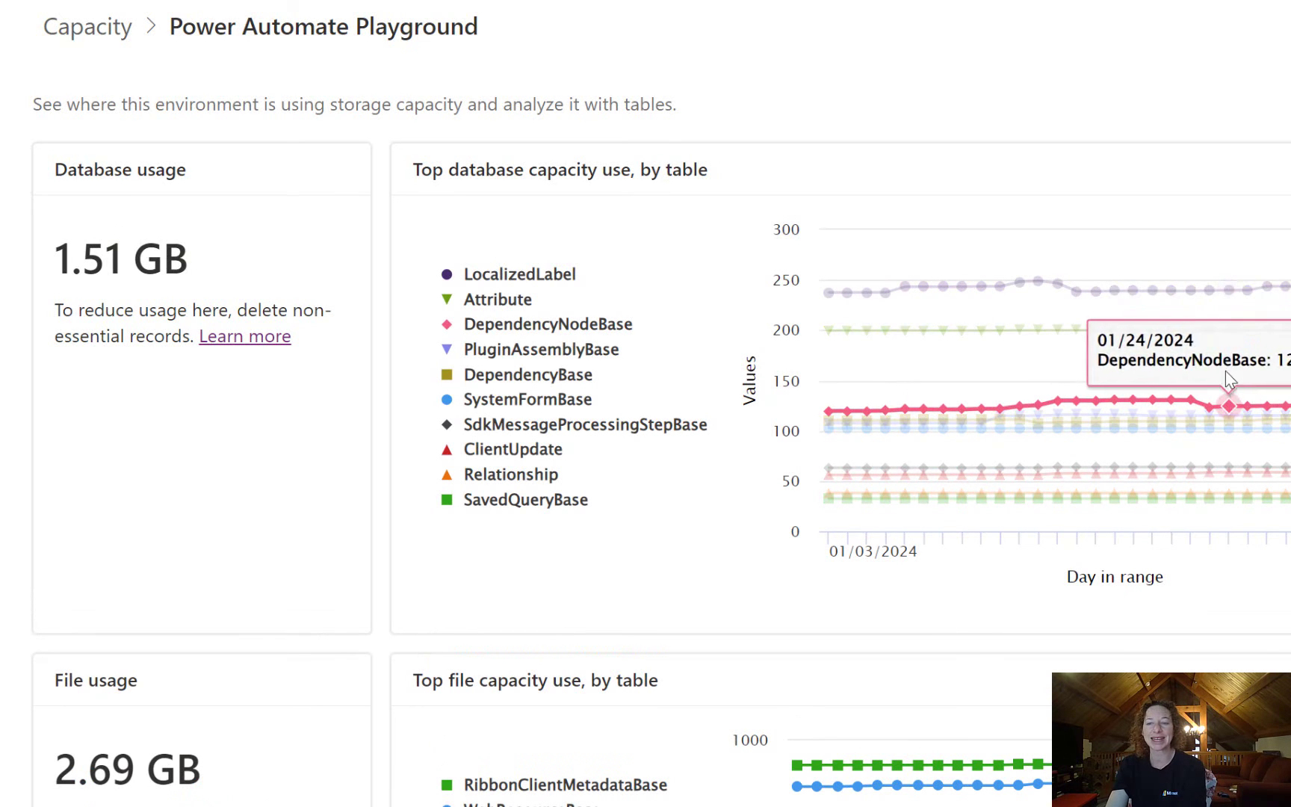
mouse_move(1107, 291)
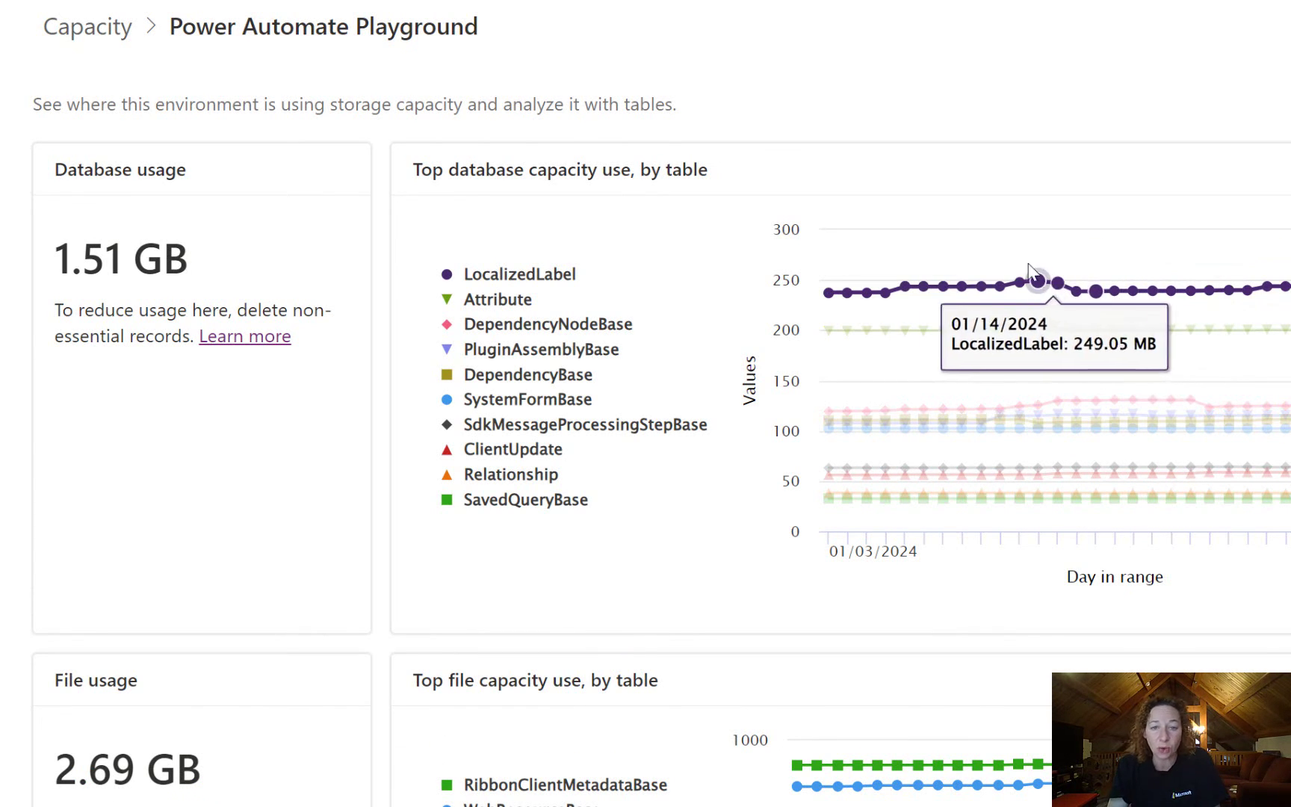
mouse_move(931, 240)
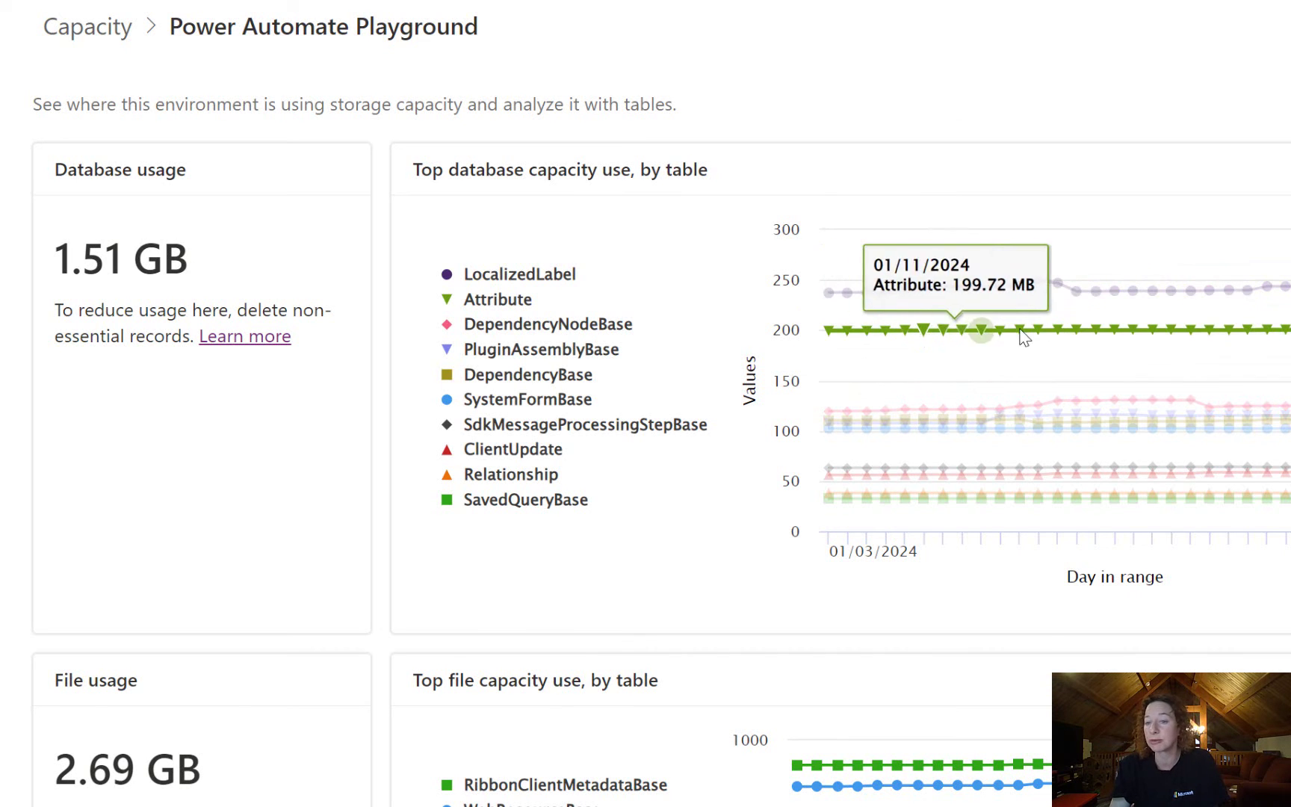
mouse_move(1154, 318)
scroll(699, 319, "down", 5)
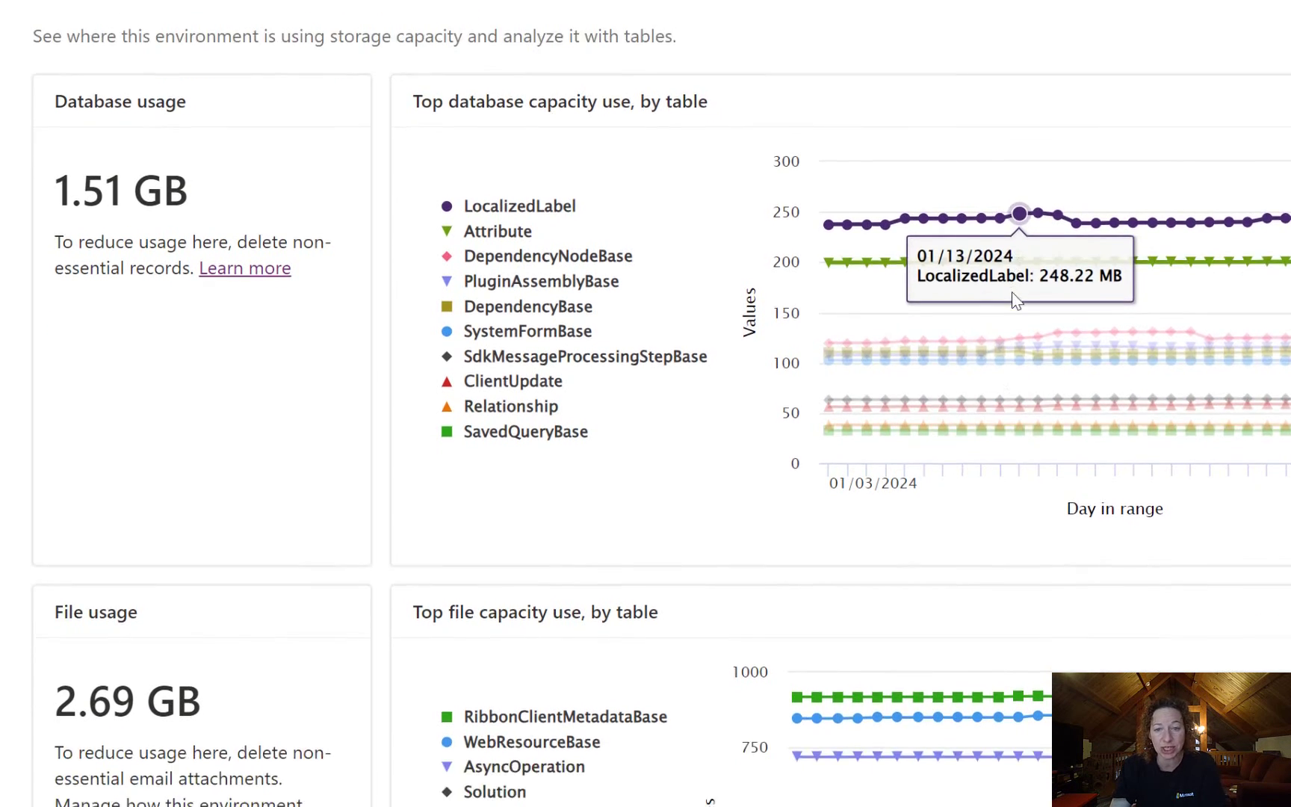
scroll(213, 385, "down", 3)
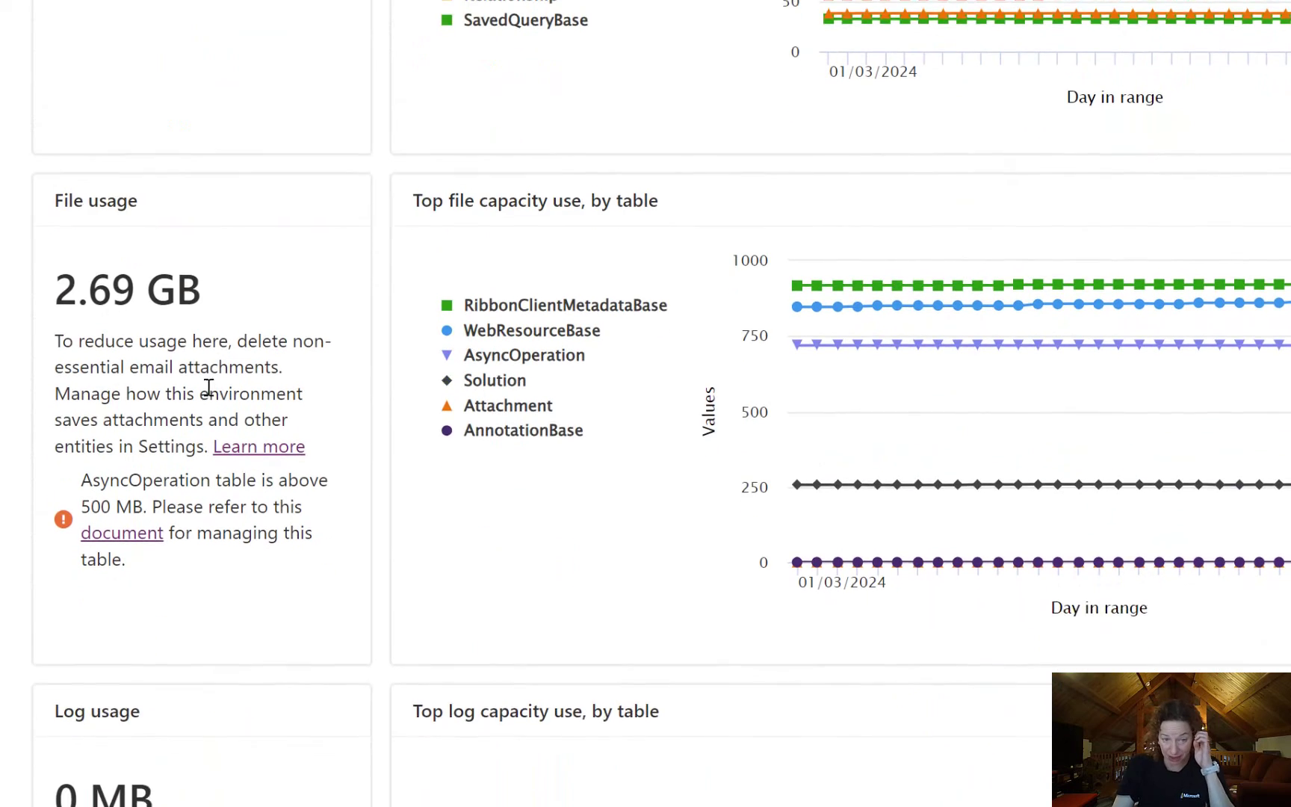
scroll(278, 446, "down", 1)
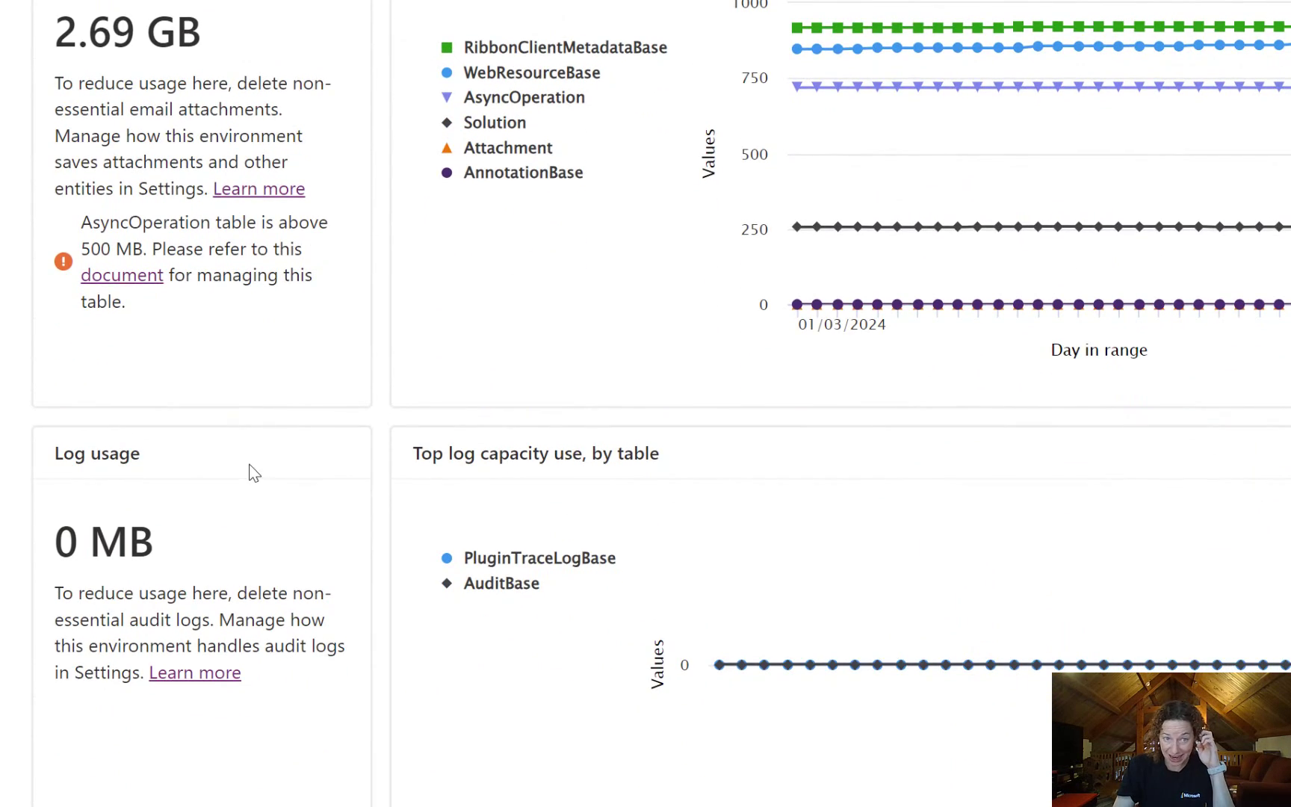
scroll(242, 470, "up", 3)
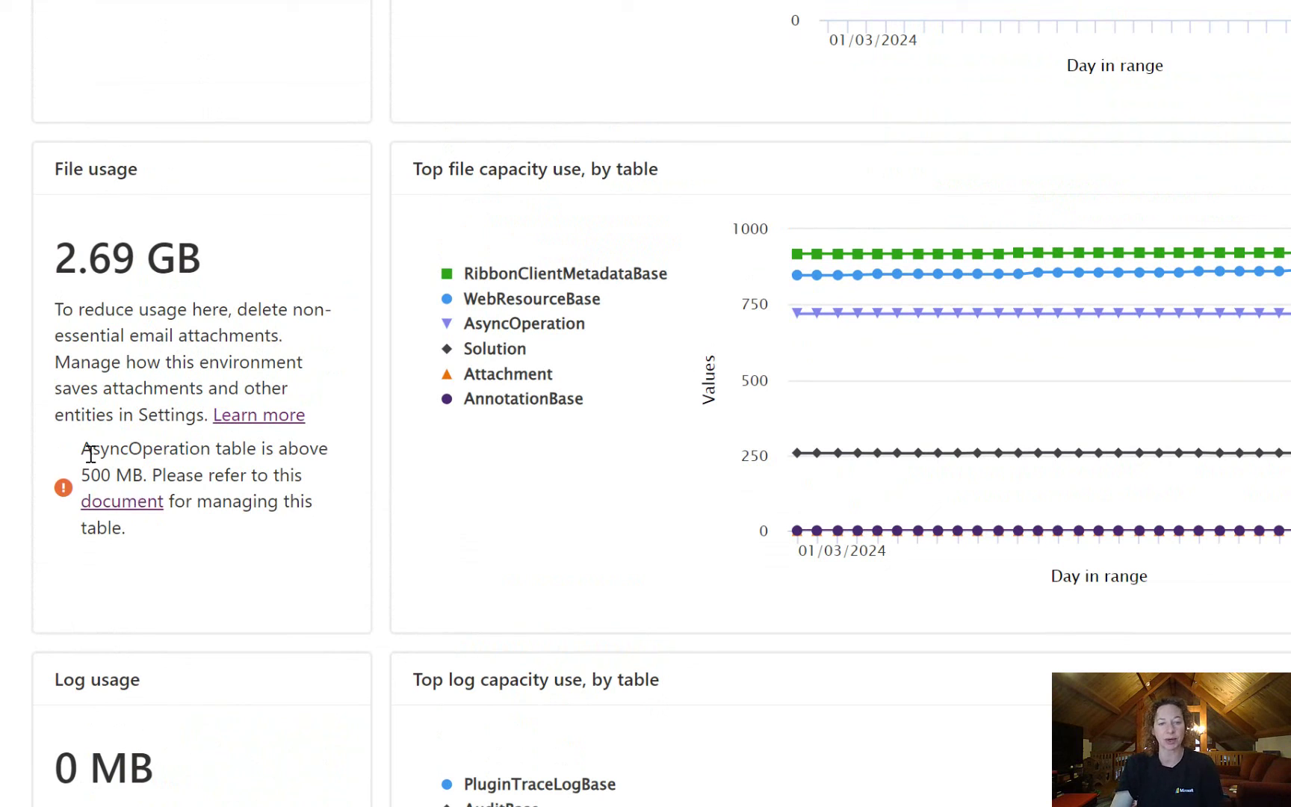
left_click_drag(90, 448, 227, 489)
left_click(259, 451)
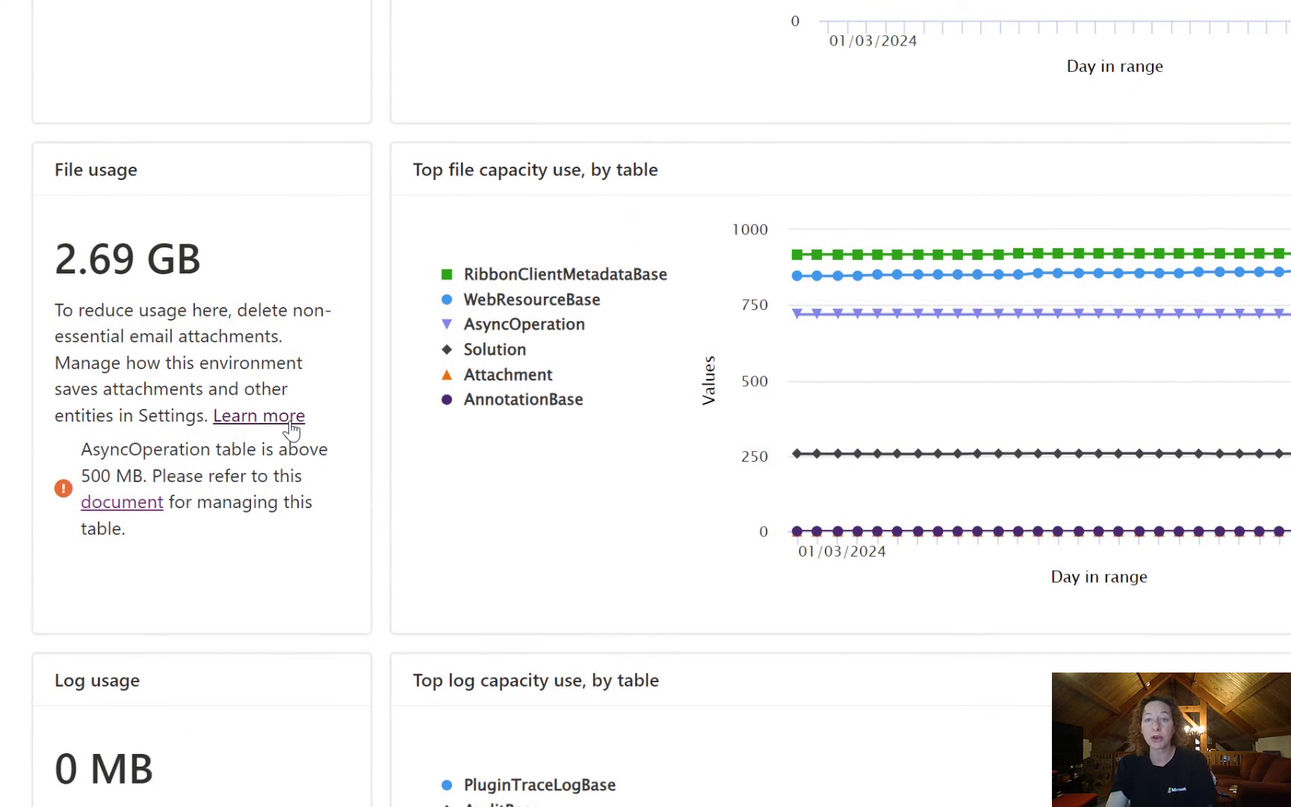
scroll(289, 425, "up", 6)
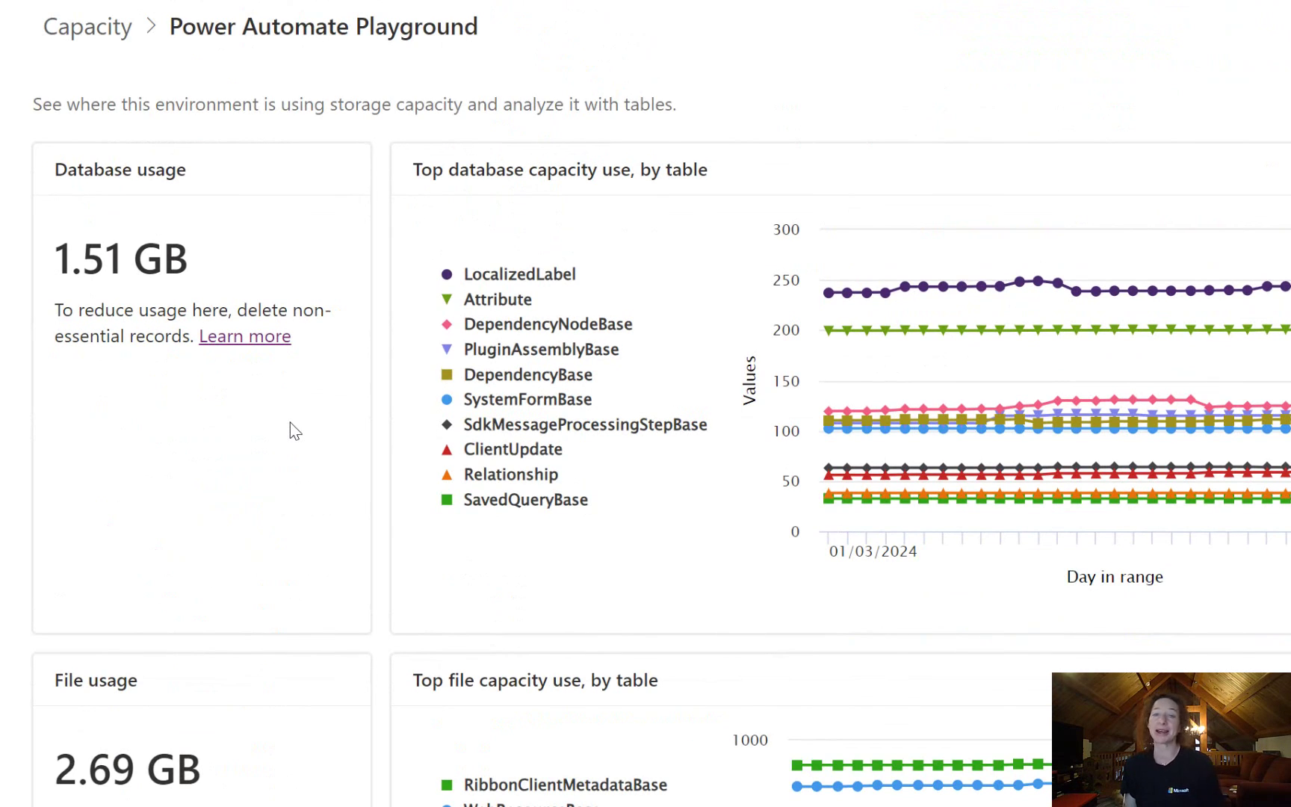